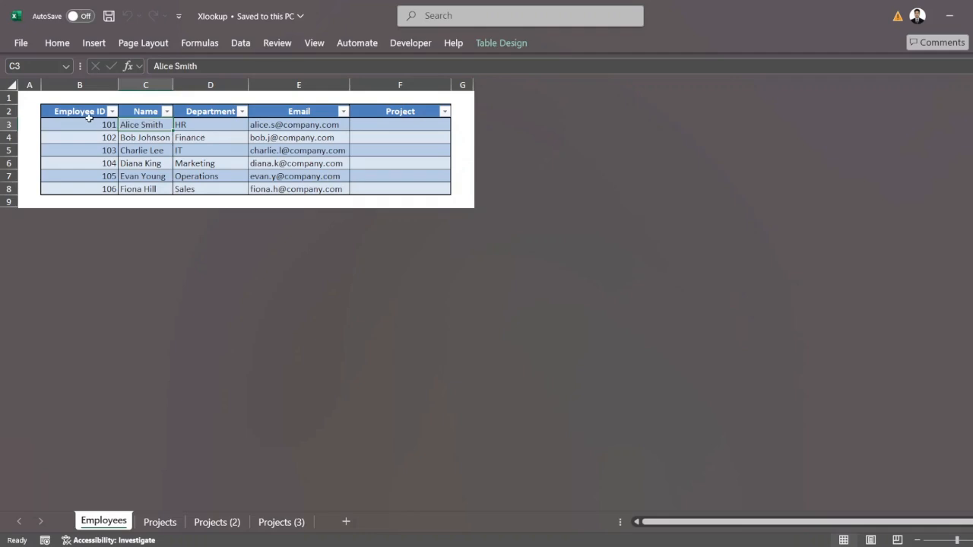
Step: Examine the Employees table's Employee ID, Name, Department and Email columns and its empty Project column
left_click_drag(88, 113, 89, 189)
left_click_drag(143, 112, 164, 188)
left_click_drag(220, 112, 216, 184)
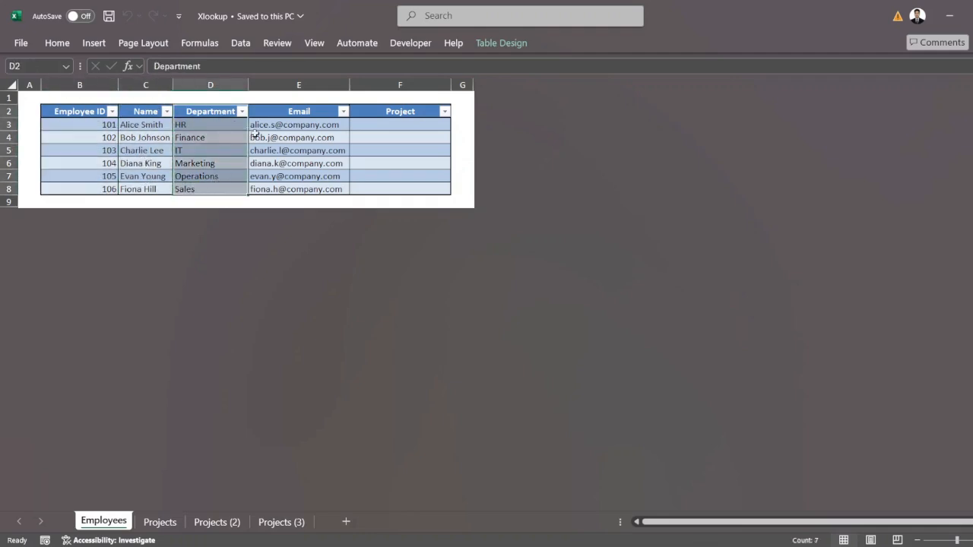
left_click_drag(278, 113, 315, 188)
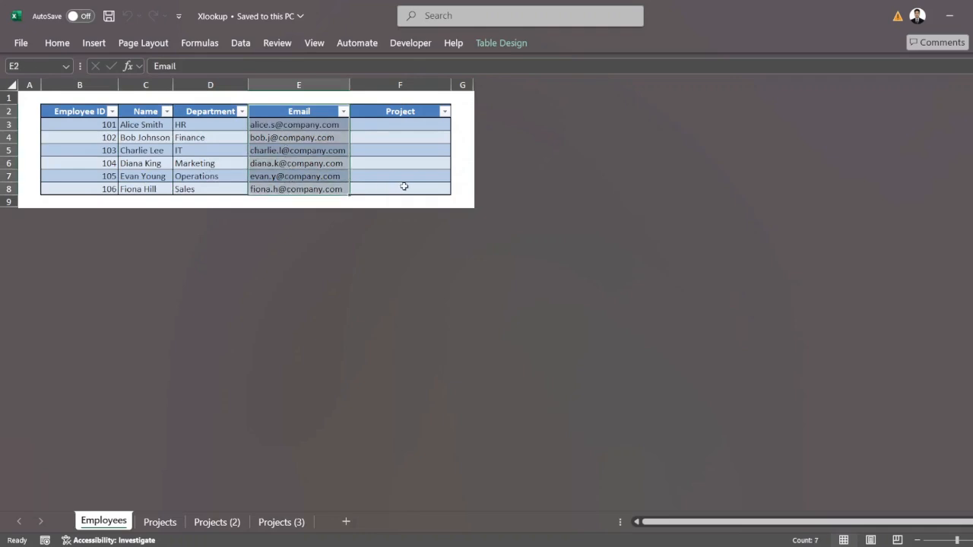
left_click(454, 136)
left_click_drag(418, 123, 410, 190)
left_click(464, 158)
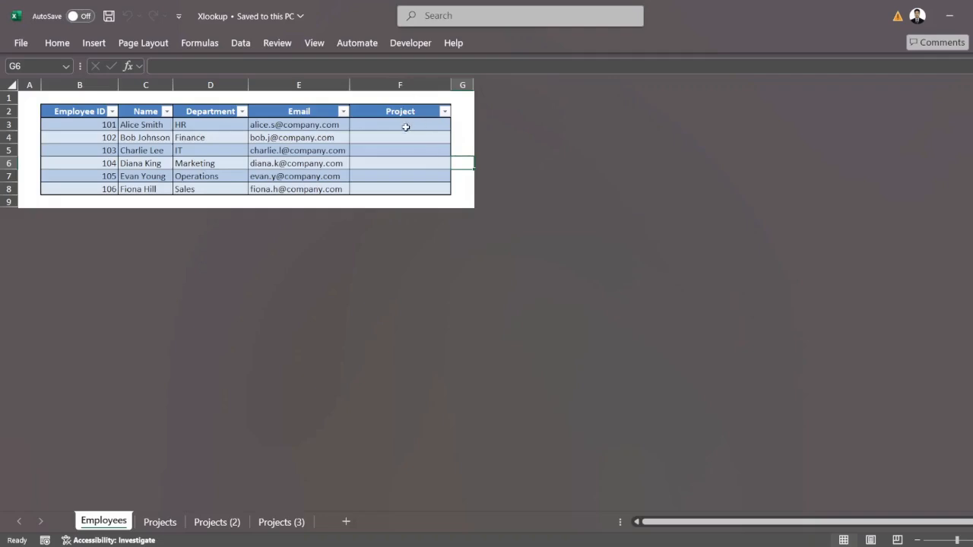
left_click_drag(403, 126, 400, 190)
left_click(467, 138)
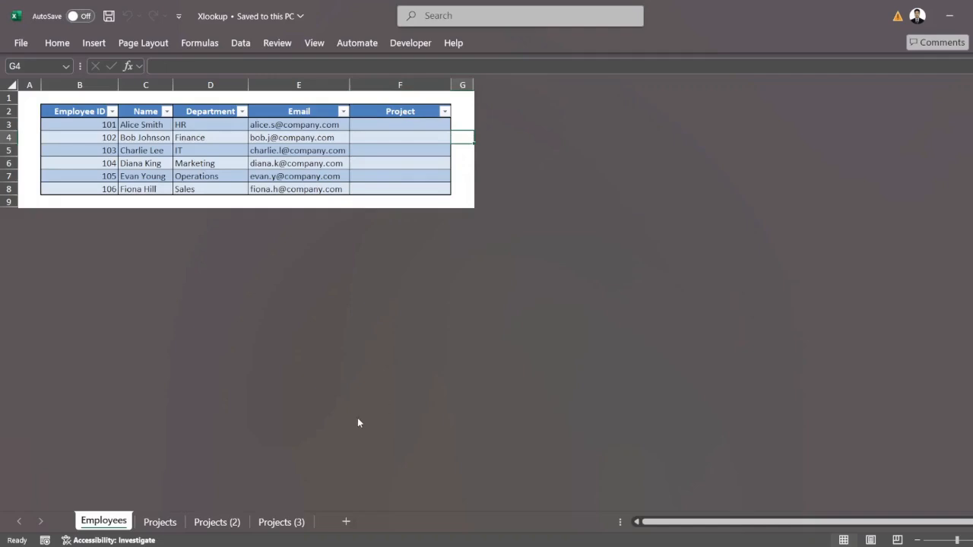
Step: Compare the Employee ID and Project ID columns on the Projects sheet with the Employees table
left_click(159, 522)
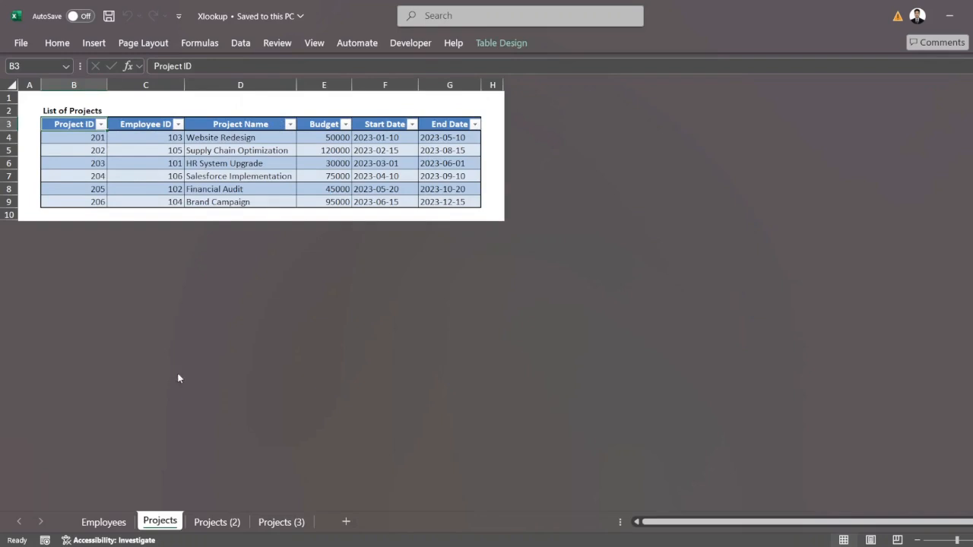
left_click_drag(166, 138, 166, 195)
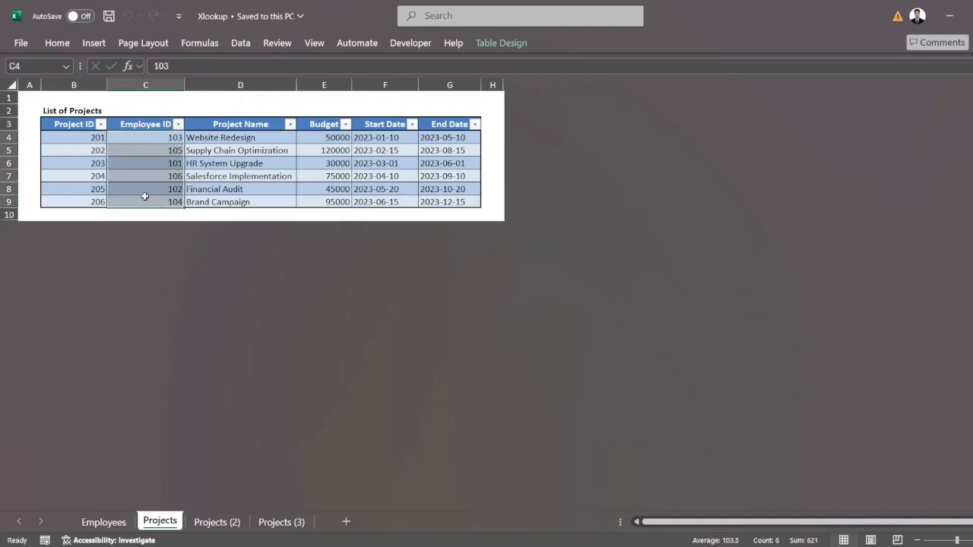
left_click(92, 140)
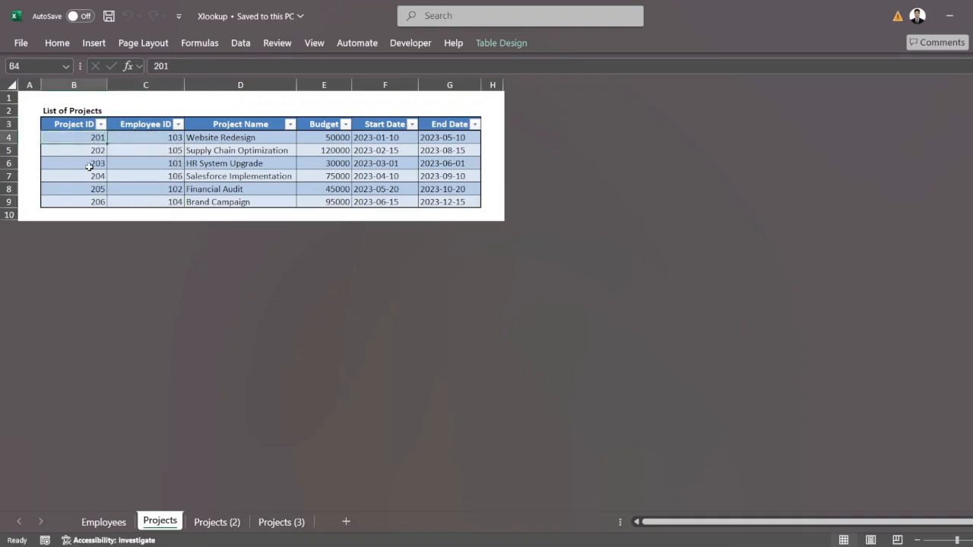
left_click(89, 166)
left_click(79, 202)
left_click(83, 162)
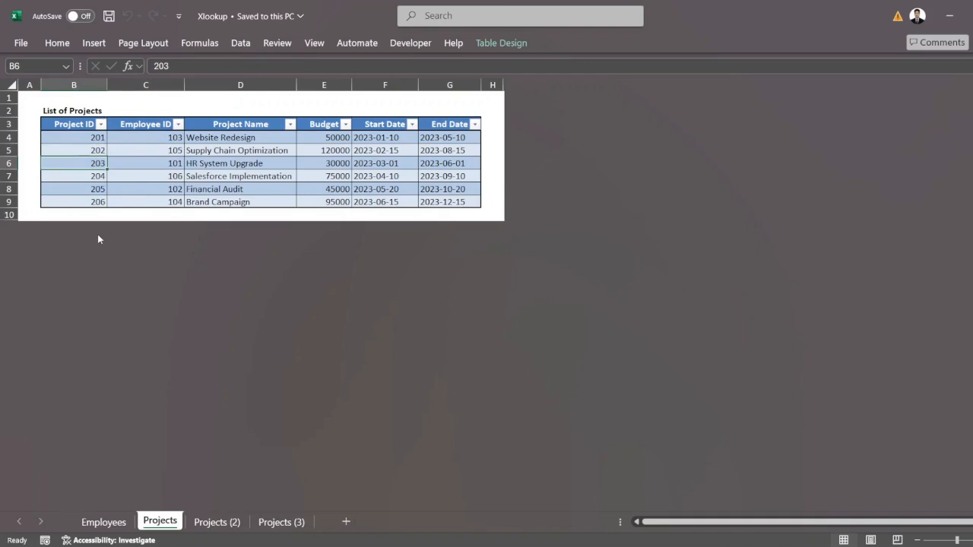
left_click(103, 523)
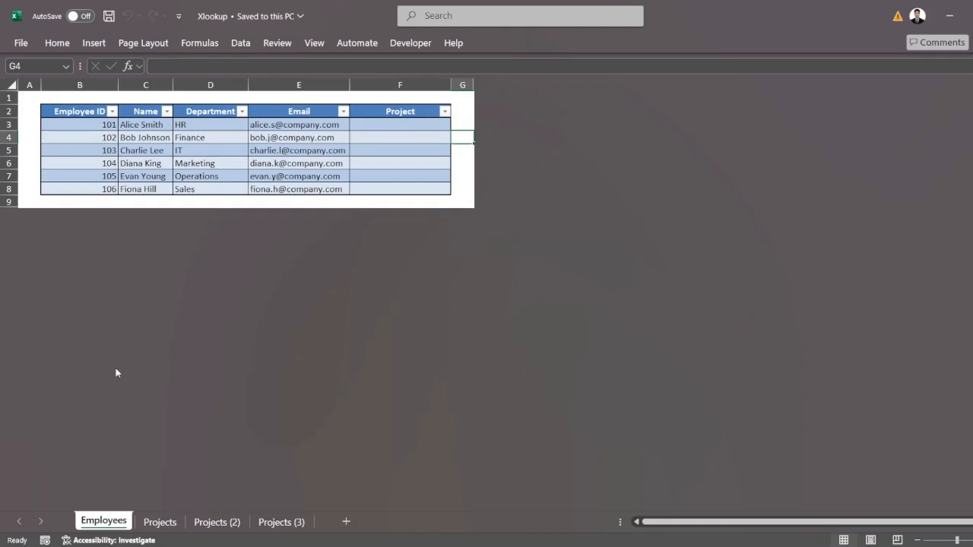
key("ctrl+Page_Down")
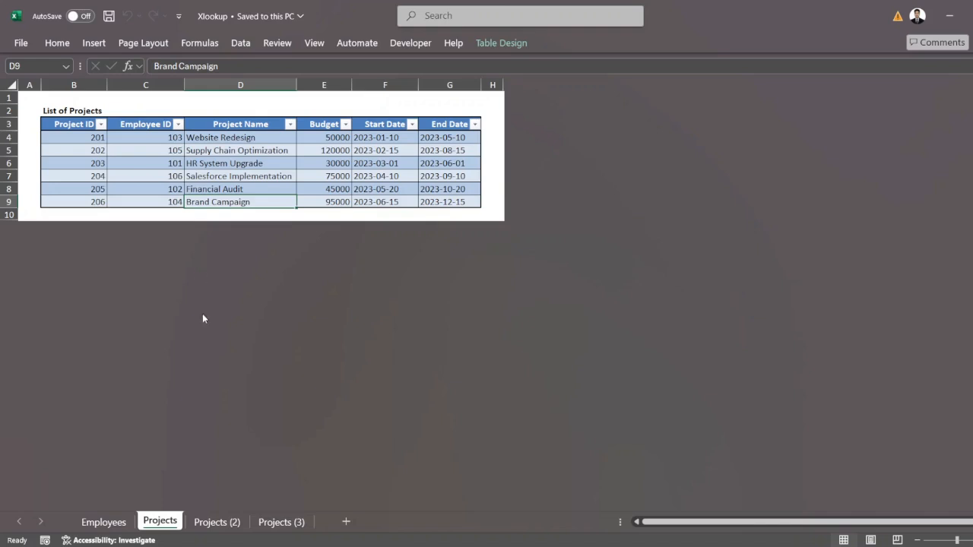
left_click(109, 525)
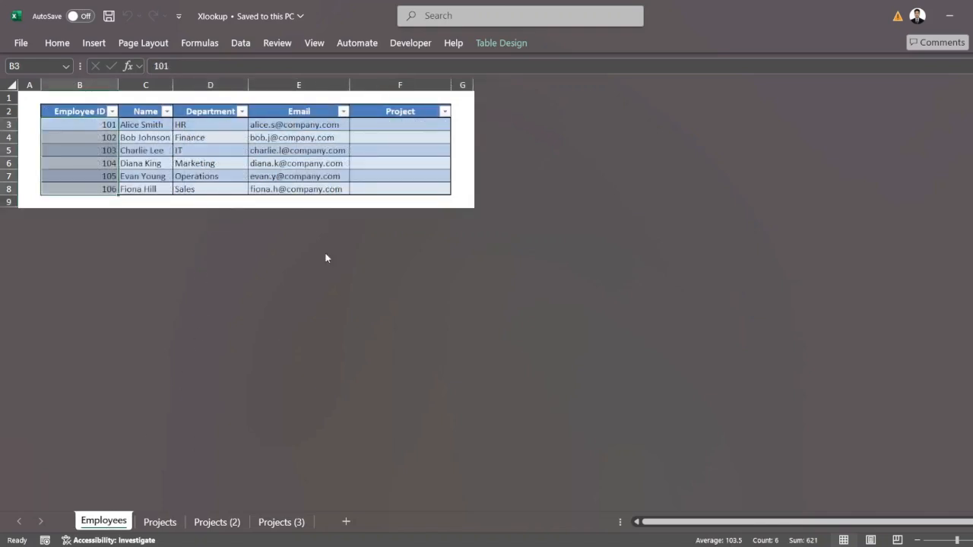
left_click(380, 129)
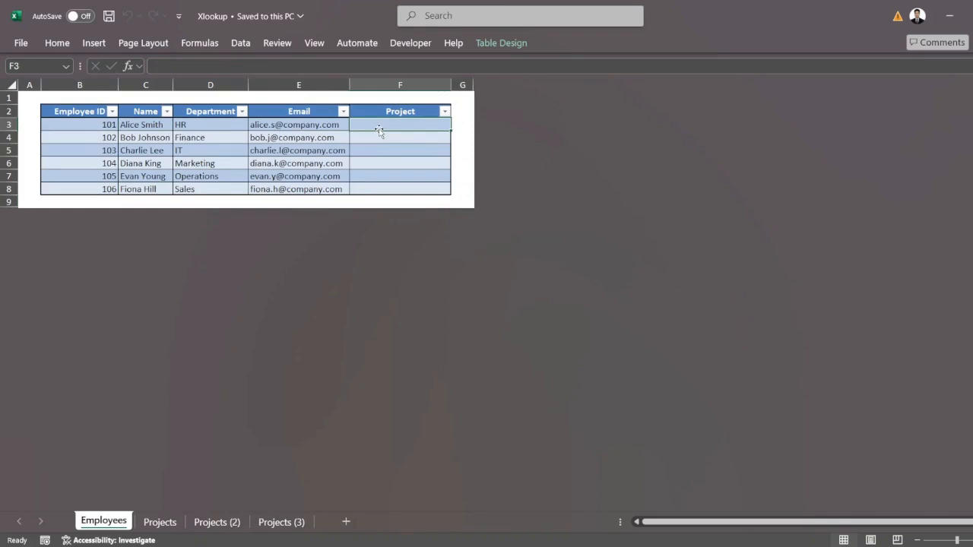
type("=v")
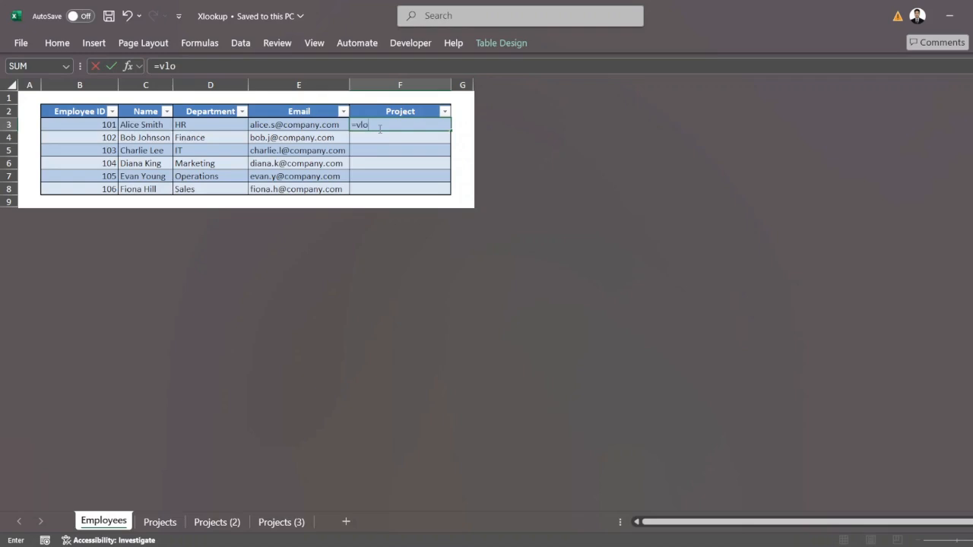
type("lo")
key("Tab")
left_click(108, 127)
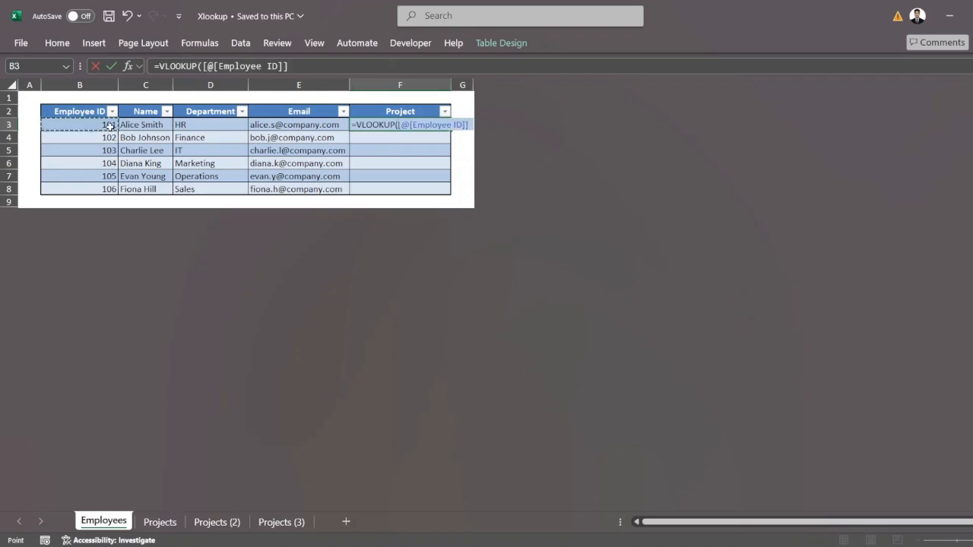
type(",")
left_click(160, 522)
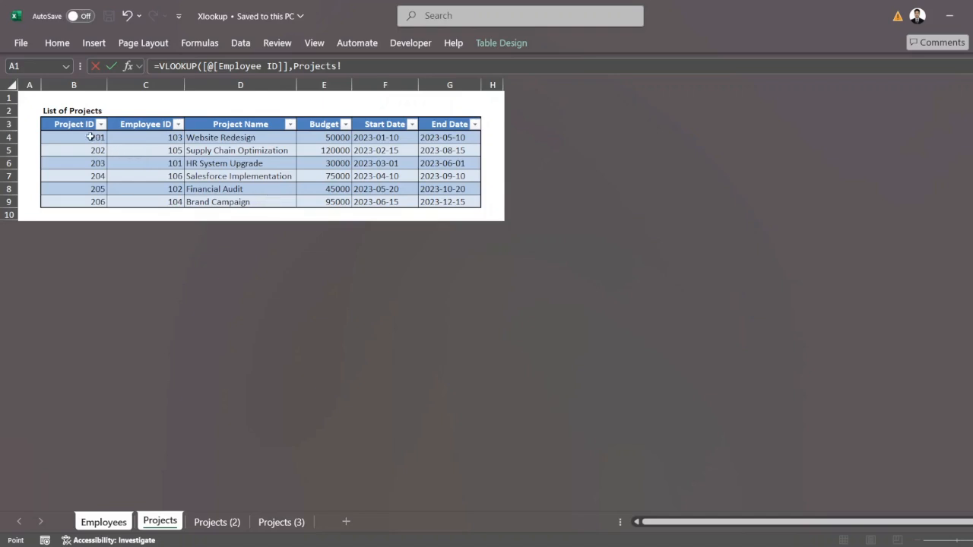
left_click_drag(92, 138, 160, 205)
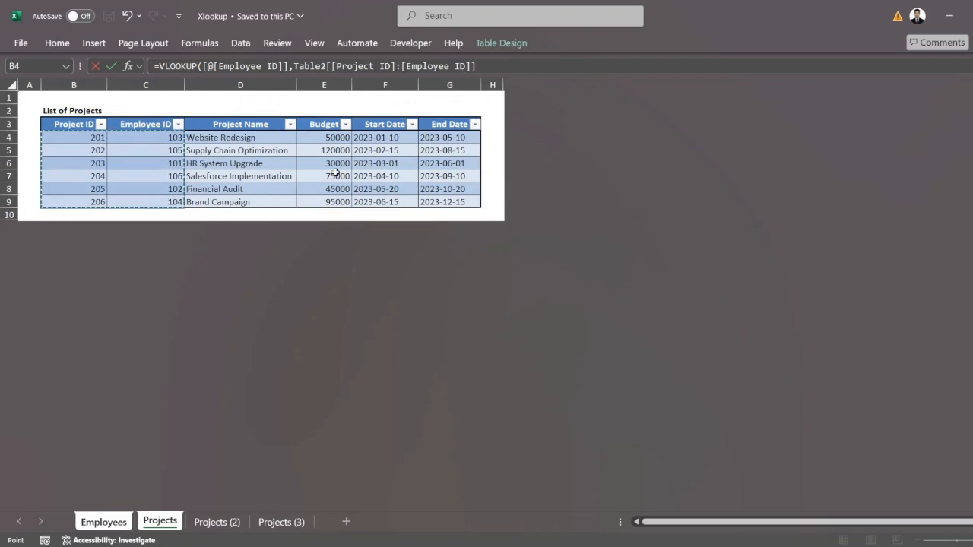
type(",")
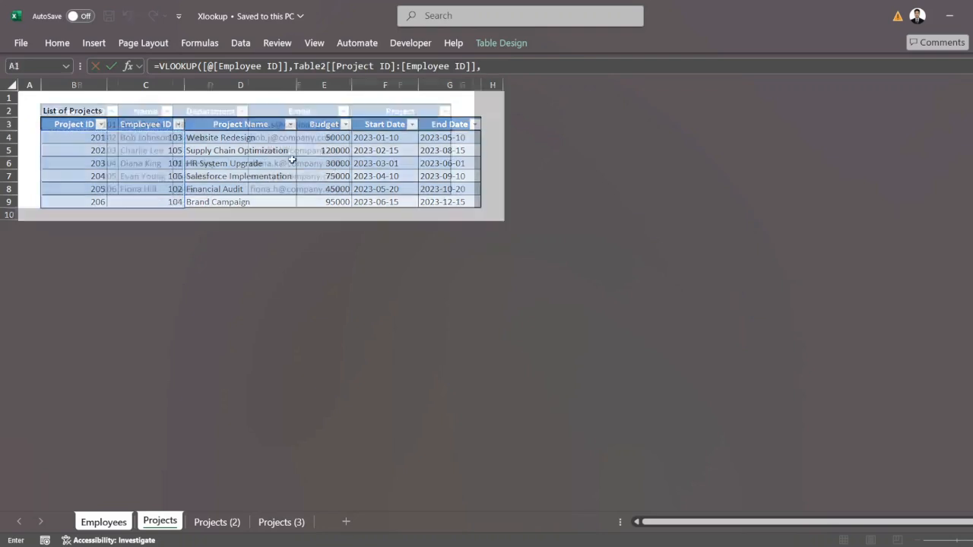
key("Escape")
Step: Check the order of the Employee ID and Project ID columns on the Projects sheet
left_click(160, 522)
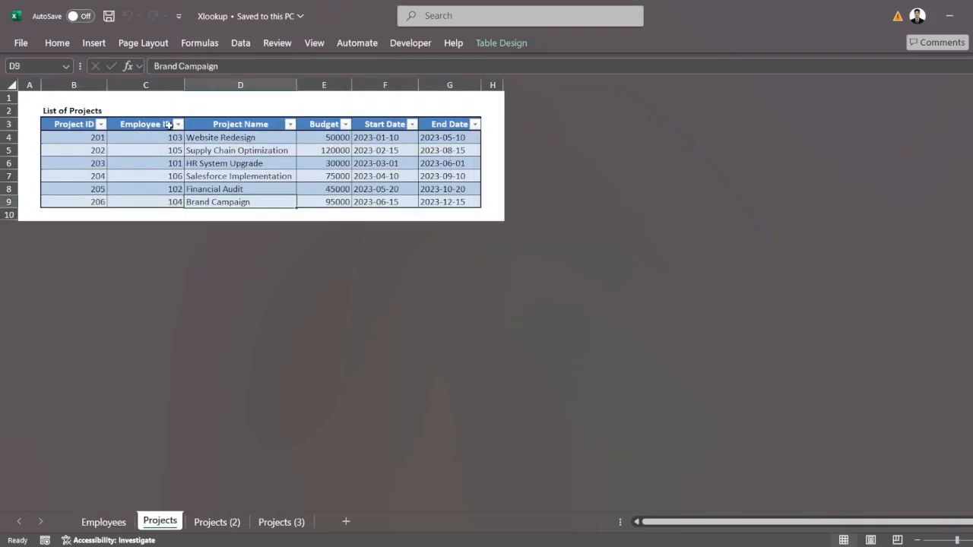
left_click_drag(162, 138, 152, 210)
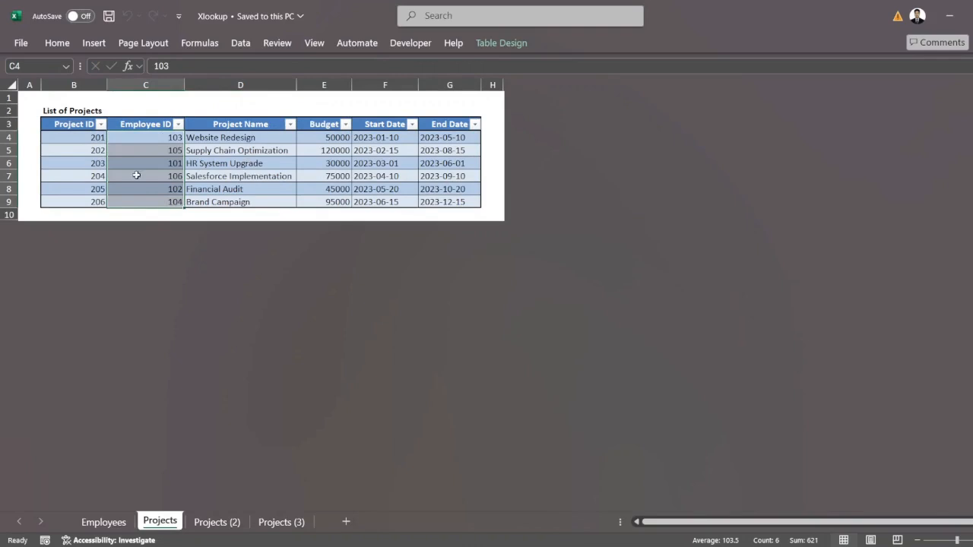
left_click_drag(92, 139, 91, 202)
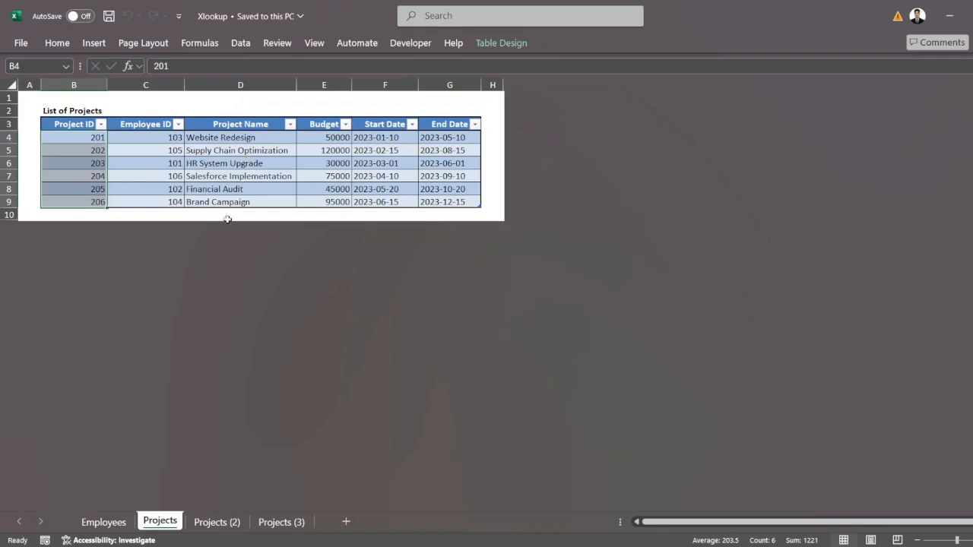
Step: Enter =VLOOKUP([@[Employee ID]],Table2[[Project ID]:[Employee ID]],2,0) in cell F3 of the Employees sheet to fill the Project column
left_click(110, 523)
left_click(354, 126)
type("=vlo")
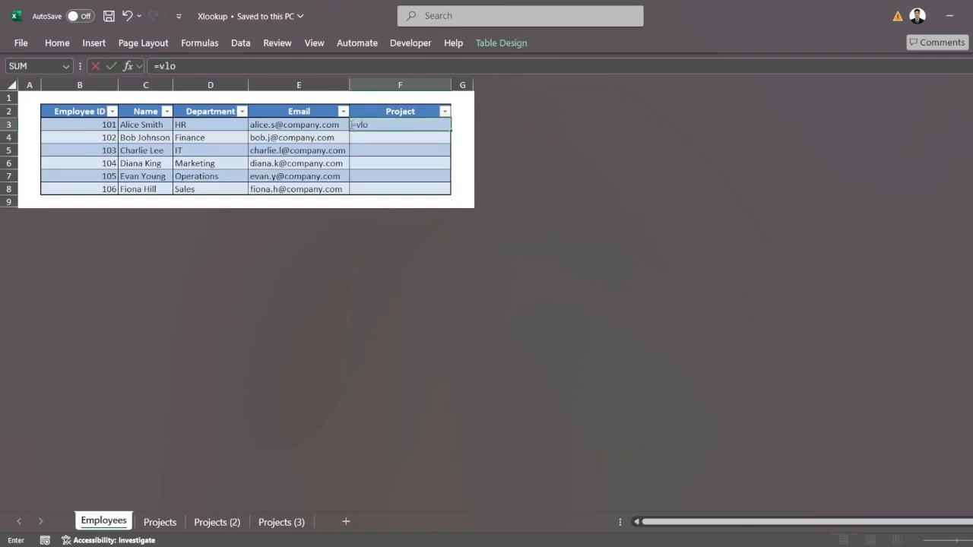
key("Tab")
left_click(87, 121)
type(",")
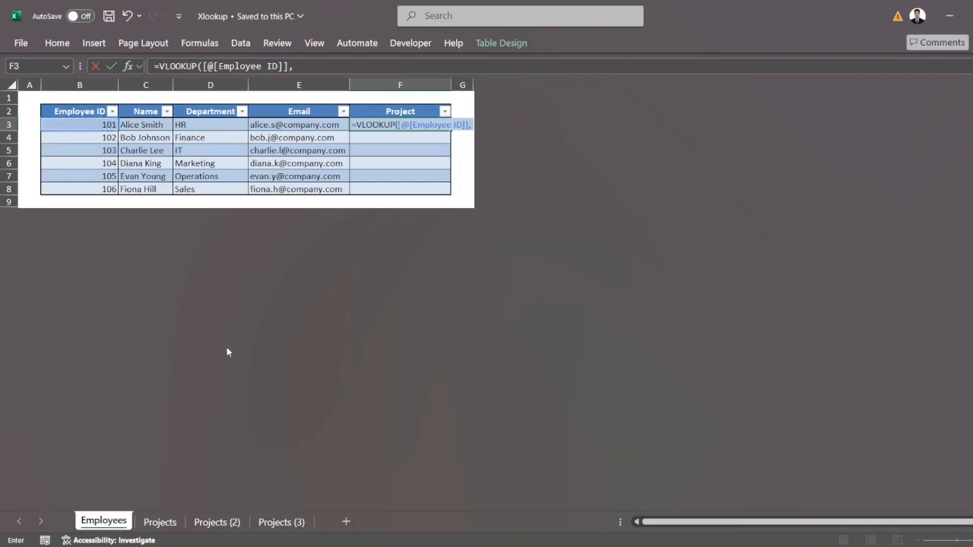
left_click(169, 525)
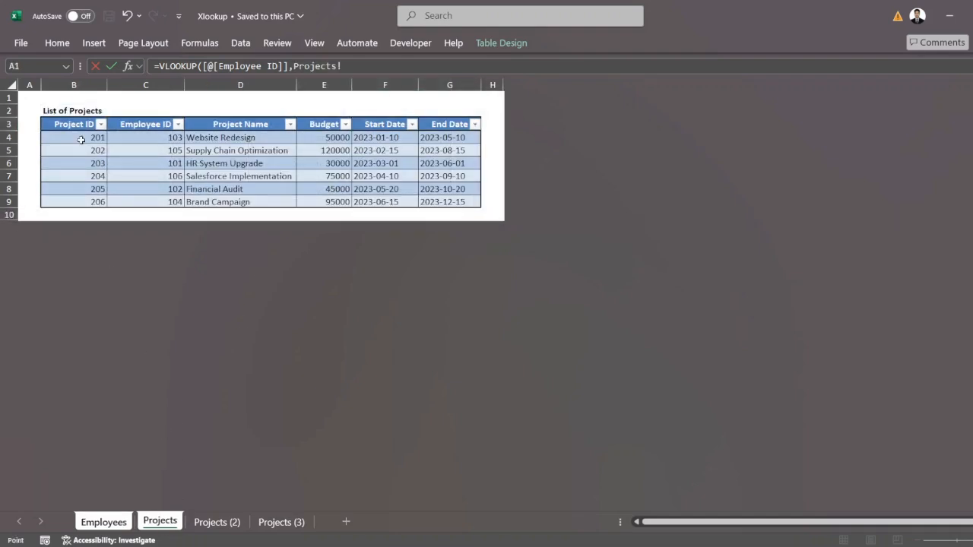
left_click_drag(80, 139, 134, 201)
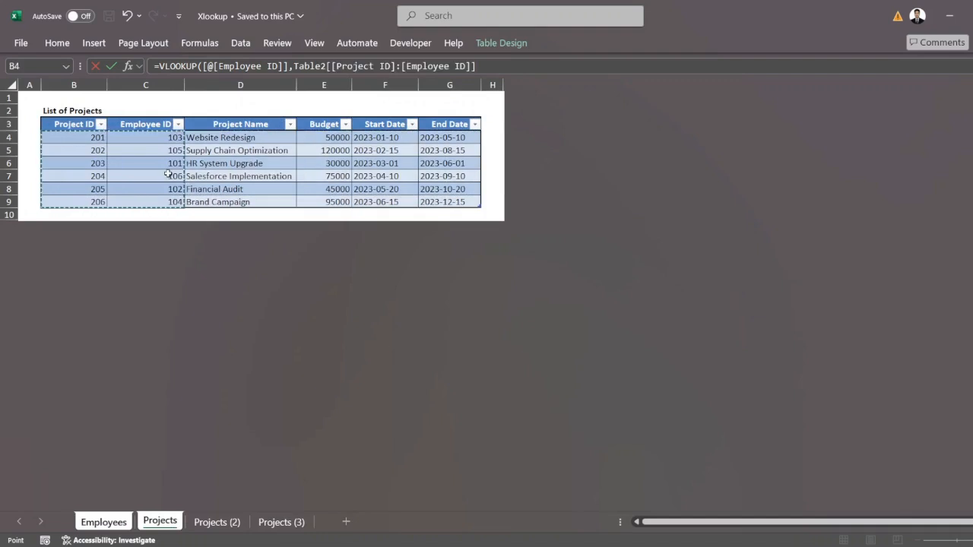
type(",2,0")
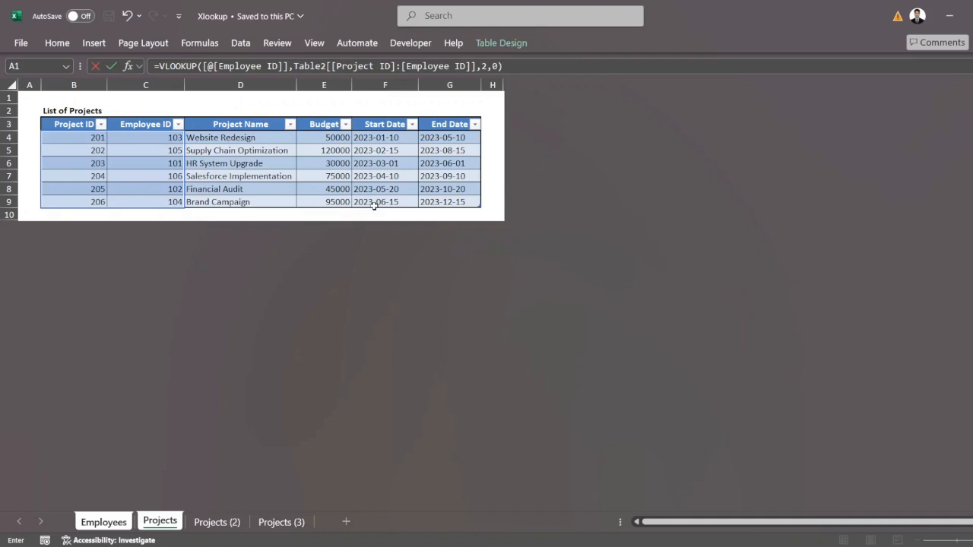
key("Return")
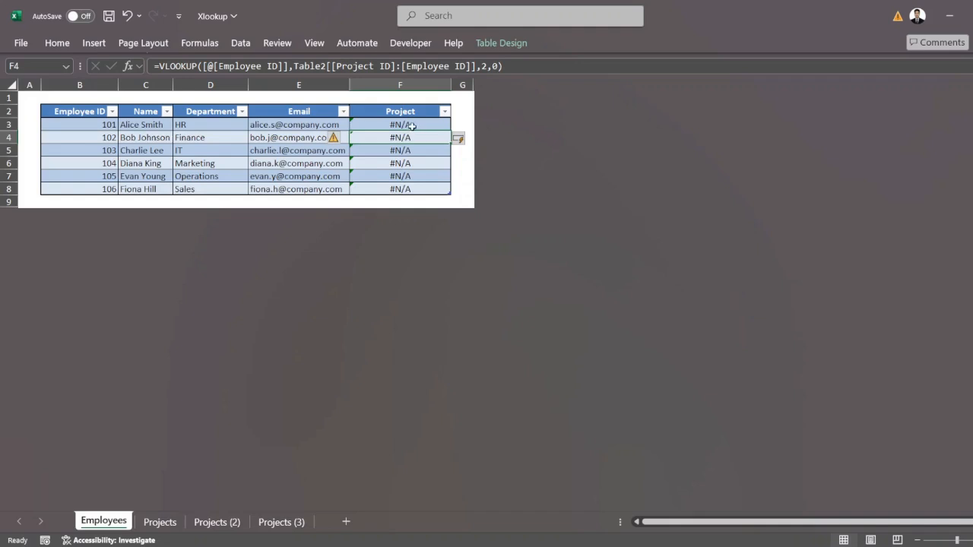
Step: Review the formula in F3 and the Employee ID lookup column on the Projects sheet, and return to the Employees sheet
left_click(412, 126)
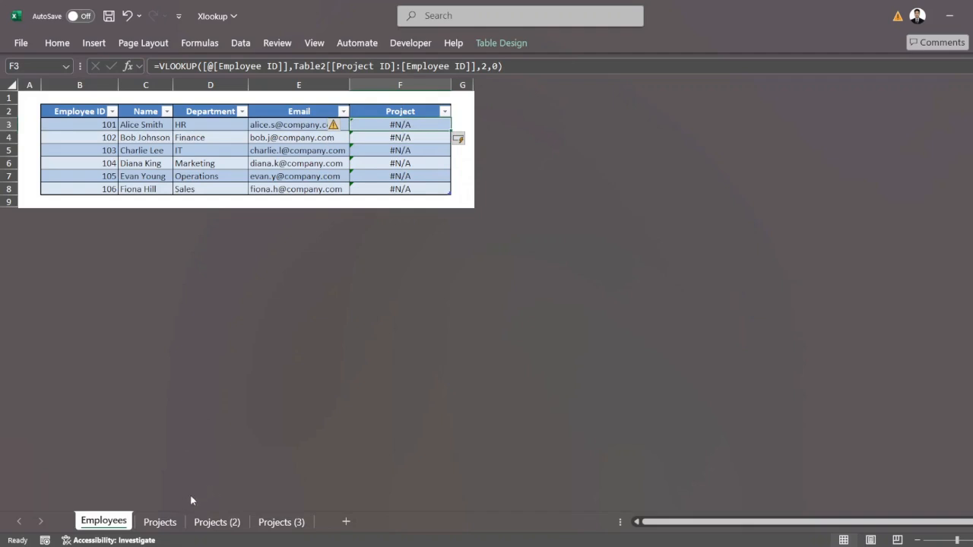
left_click(159, 521)
left_click(257, 174)
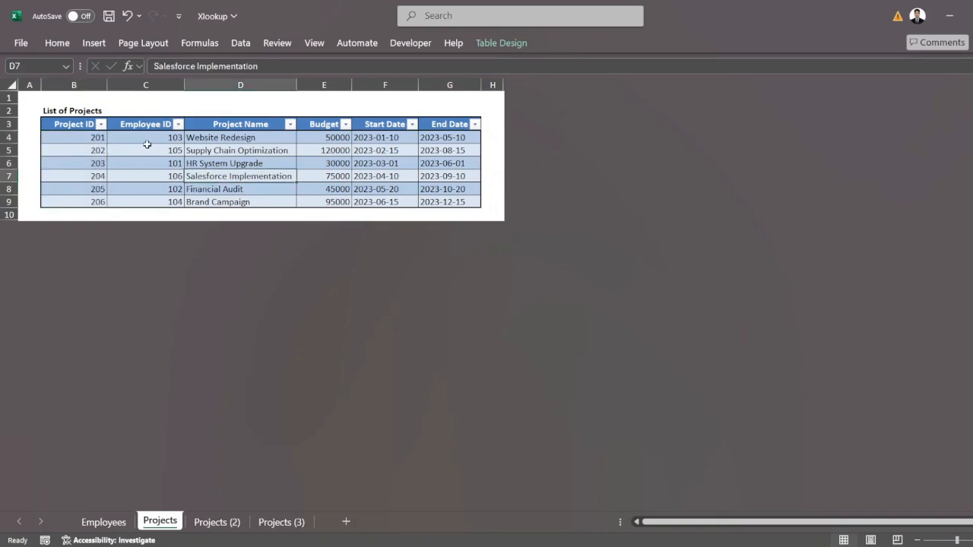
left_click_drag(145, 140, 155, 200)
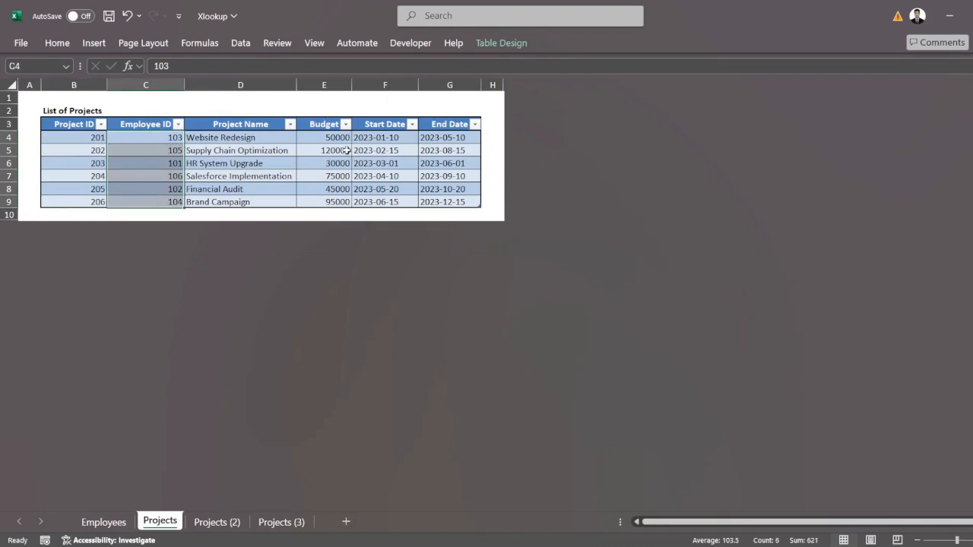
left_click(113, 523)
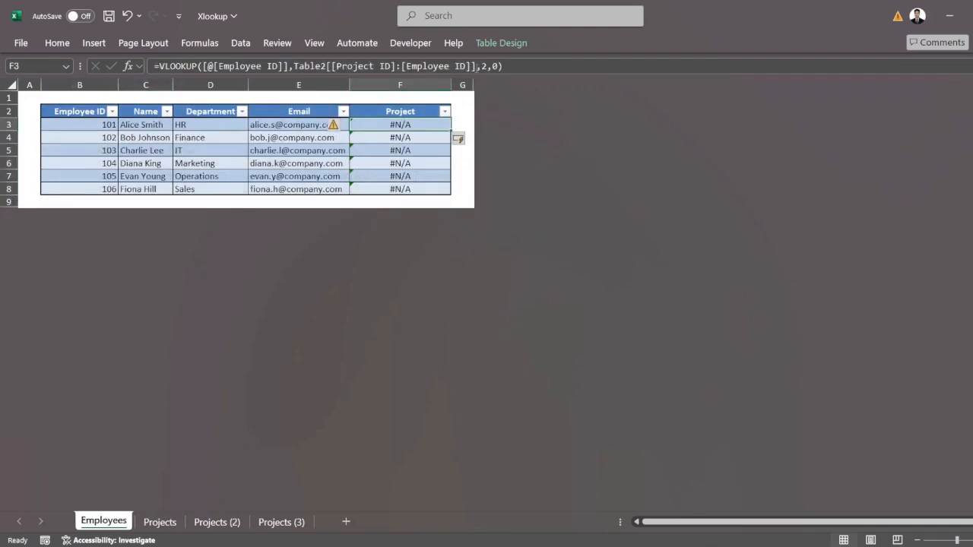
Step: Set the column index of the VLOOKUP formula in Employees cell F3 to -1
left_click(545, 66)
key("BackSpace")
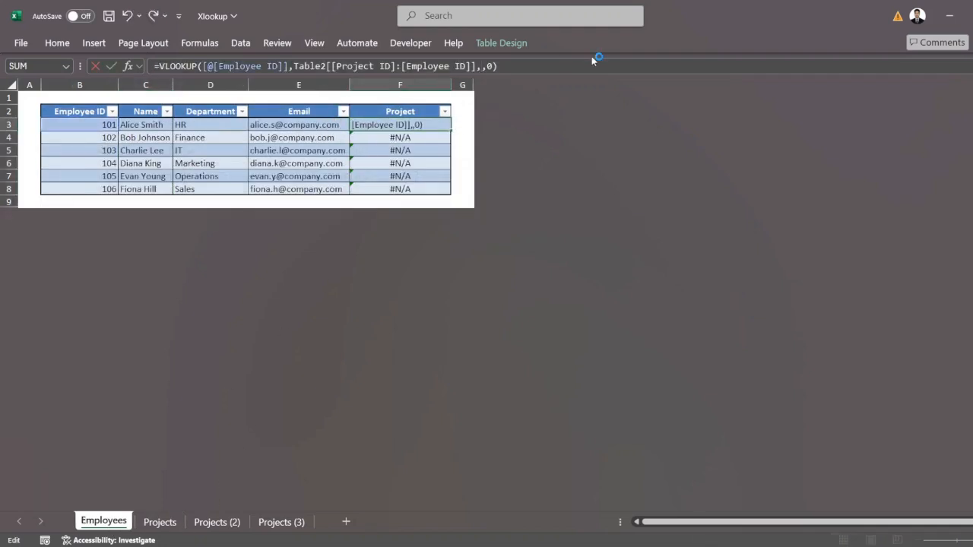
type("-1")
key("Return")
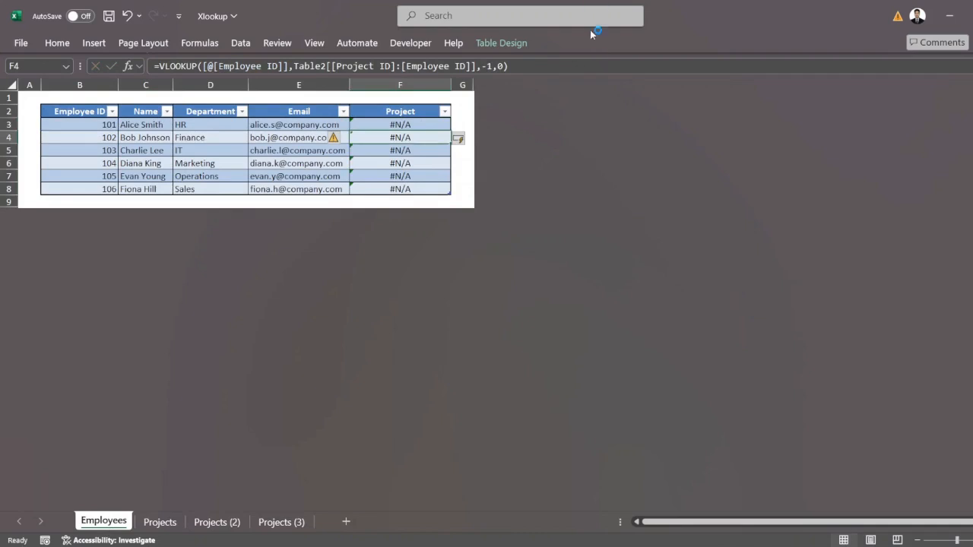
Step: Examine where the Employee ID column sits relative to the Project ID and other data columns on the Projects sheet
left_click(424, 121)
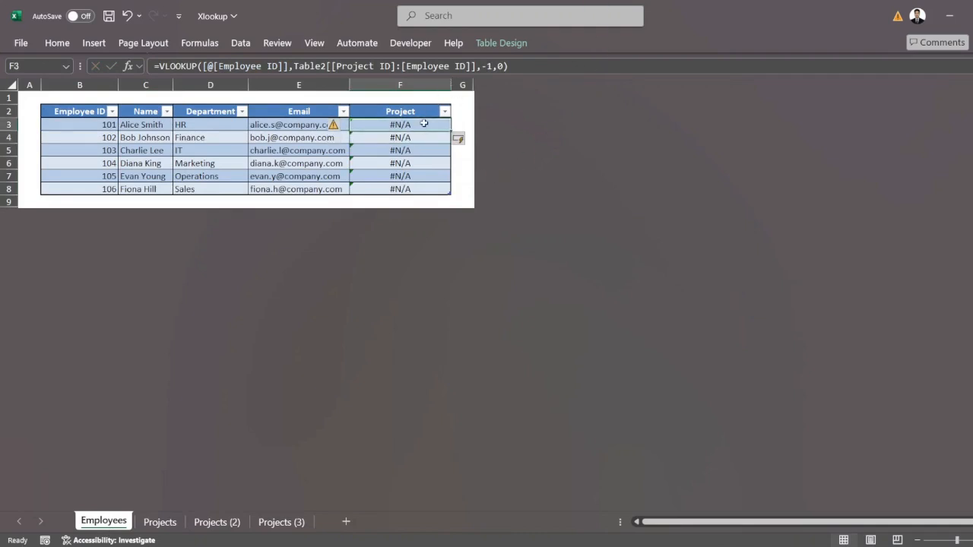
key("ctrl+Page_Down")
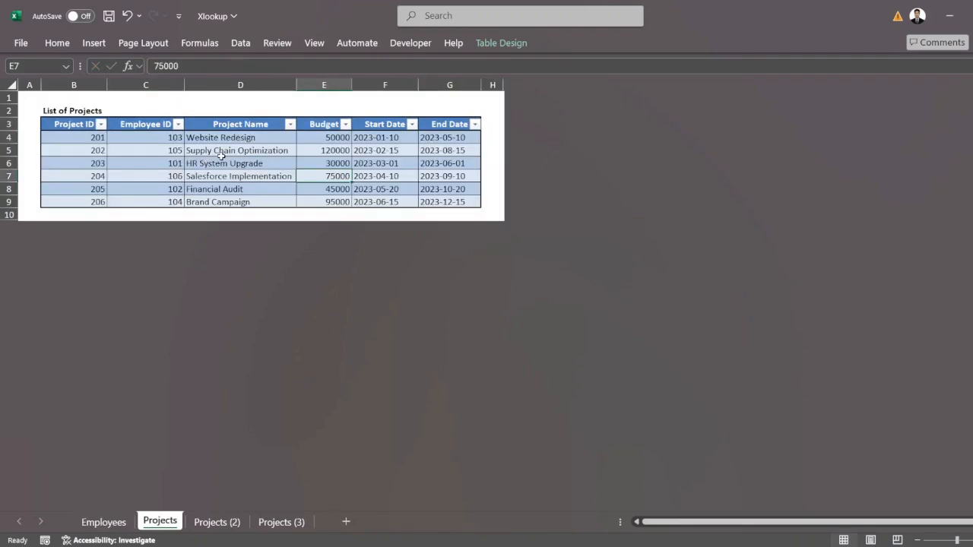
left_click(219, 173)
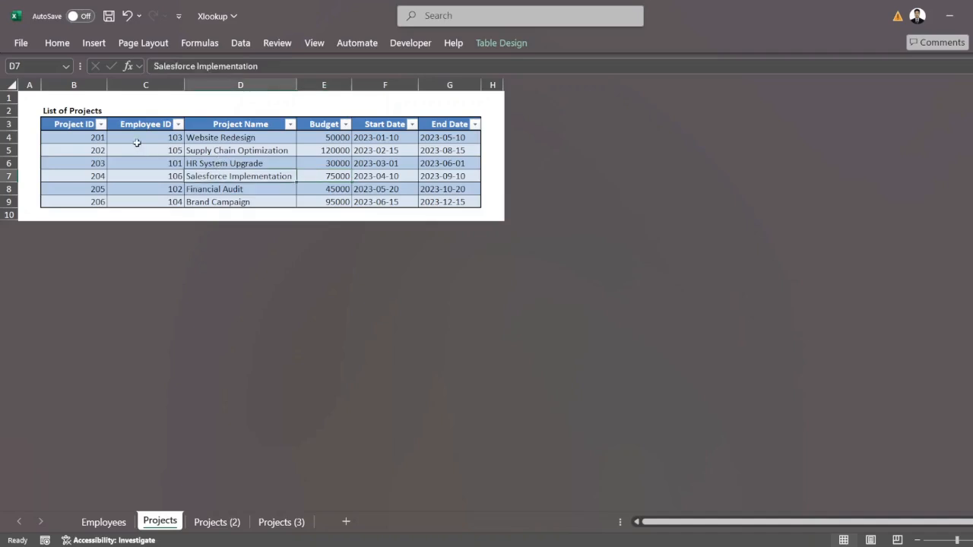
left_click(265, 162)
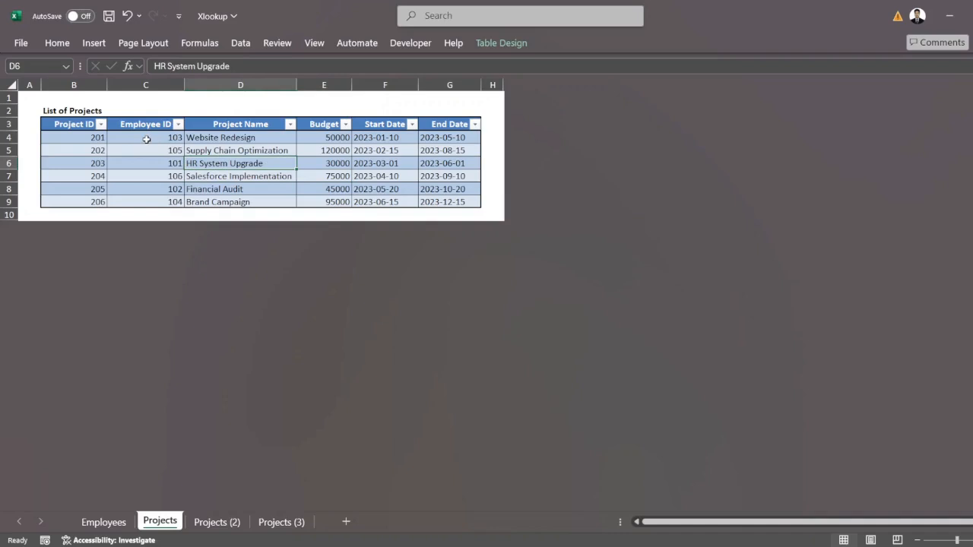
left_click_drag(147, 140, 152, 200)
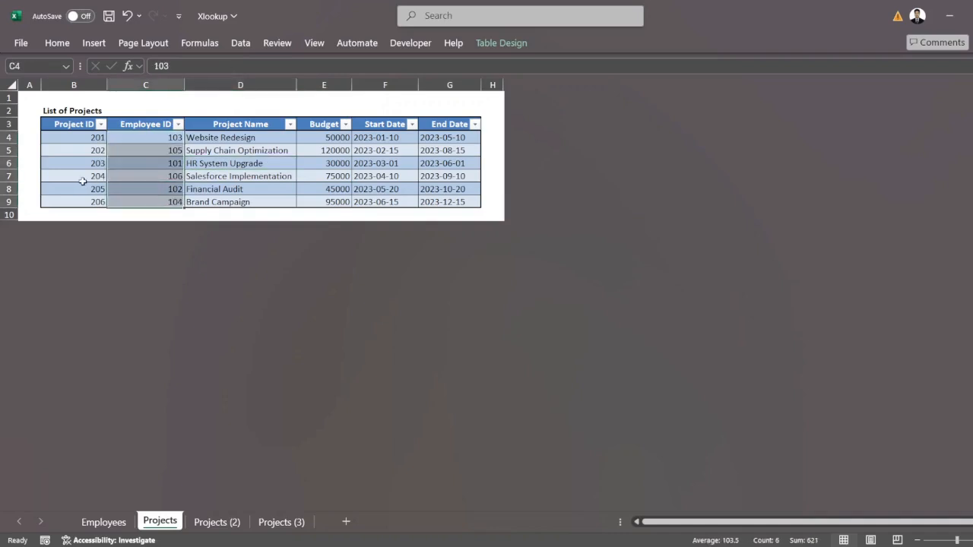
left_click(204, 163)
left_click(219, 139)
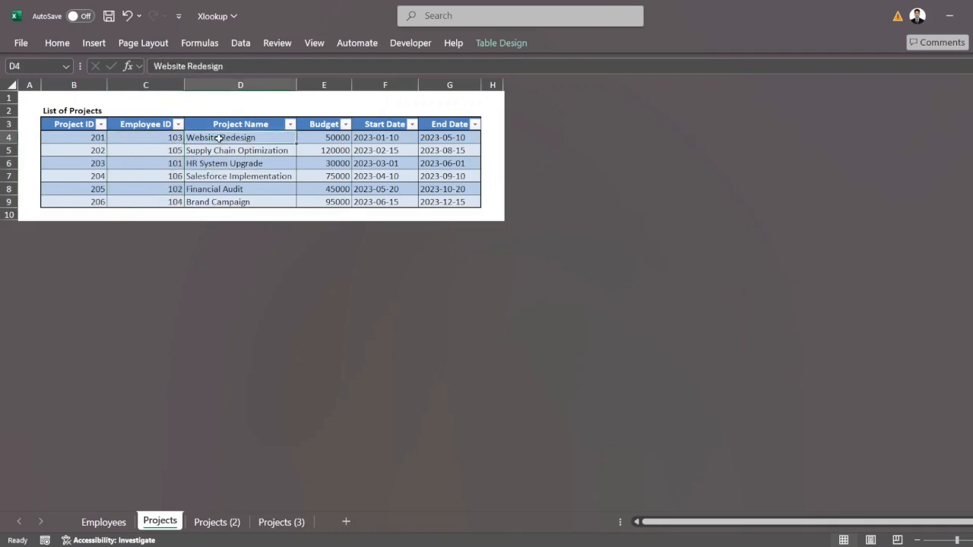
left_click(305, 138)
left_click(364, 148)
left_click(426, 139)
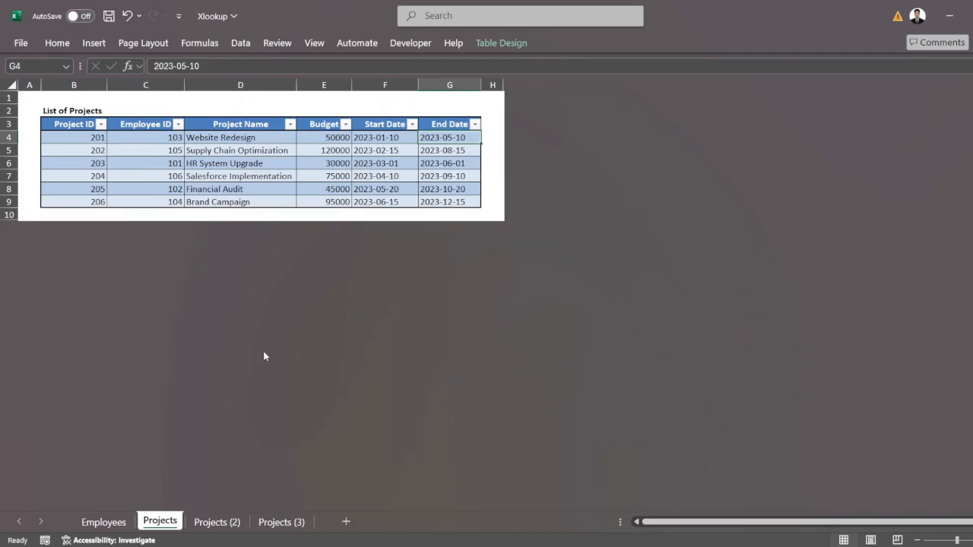
Step: Replace the formula in Employees cell F3 with =XLOOKUP([@[Employee ID]],Table2[Employee ID],Table2[Project ID]), taking both arrays from the Projects sheet
left_click(104, 522)
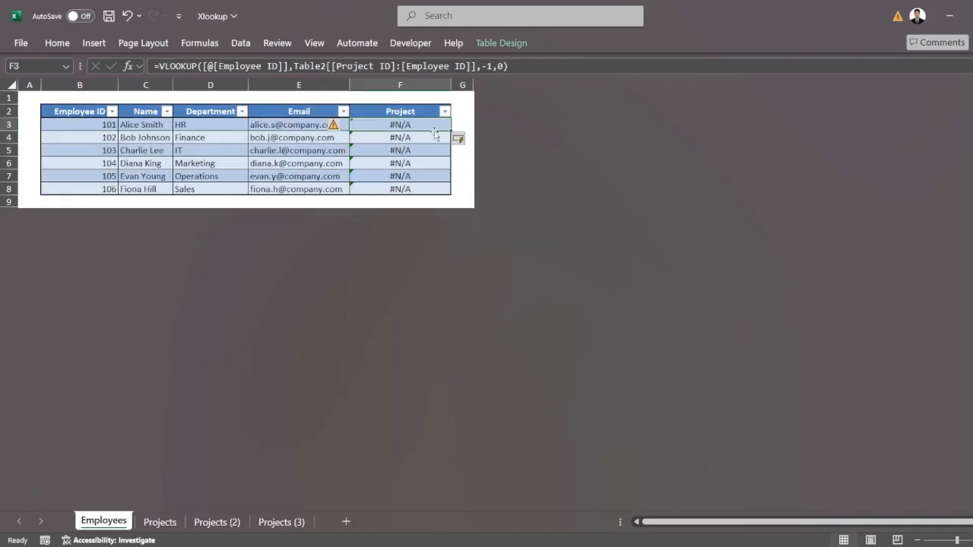
key("BackSpace")
type("=XLOOKUP(")
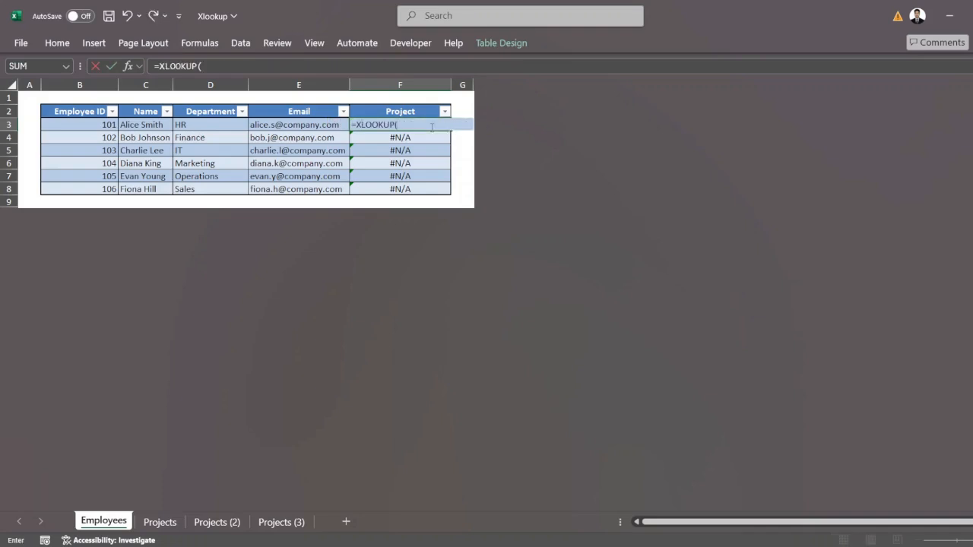
left_click(70, 127)
type(",")
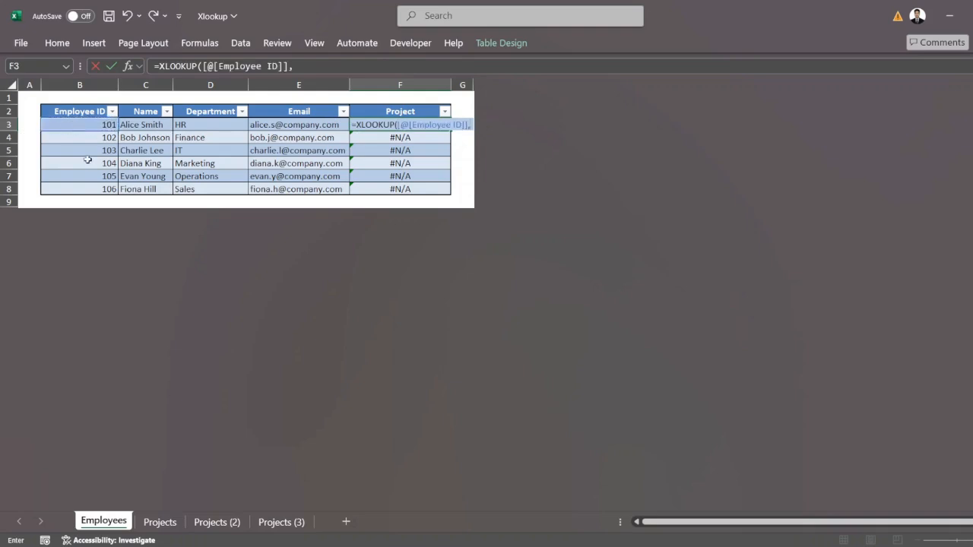
left_click(162, 523)
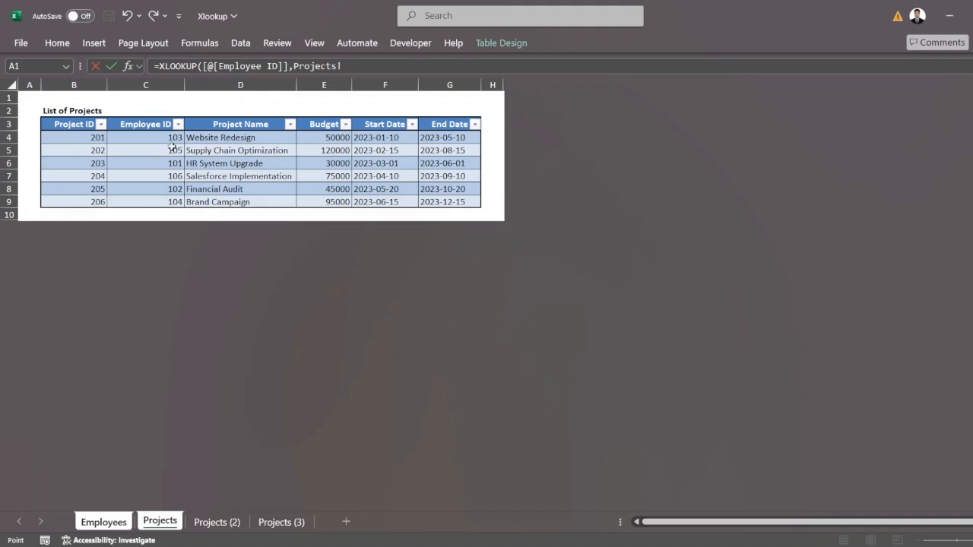
left_click_drag(167, 138, 213, 206)
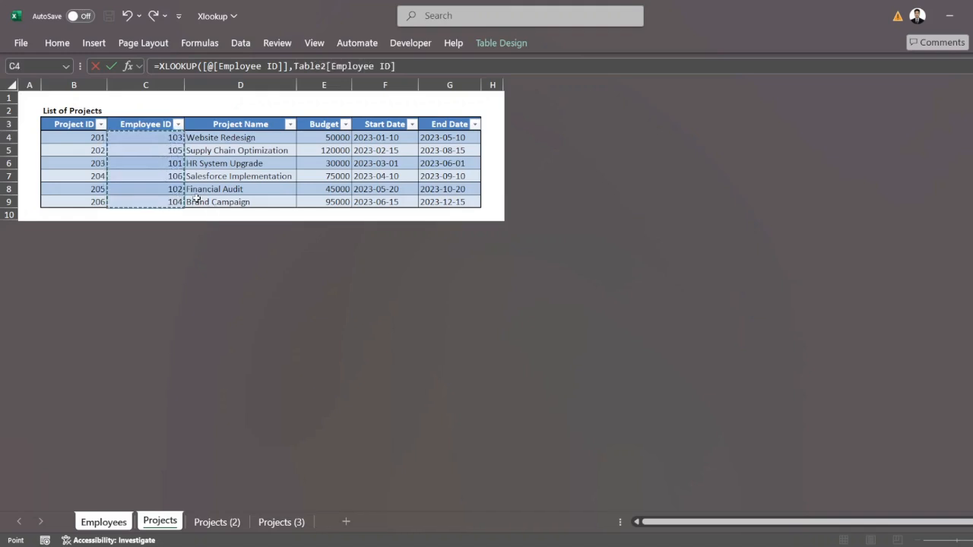
type(",")
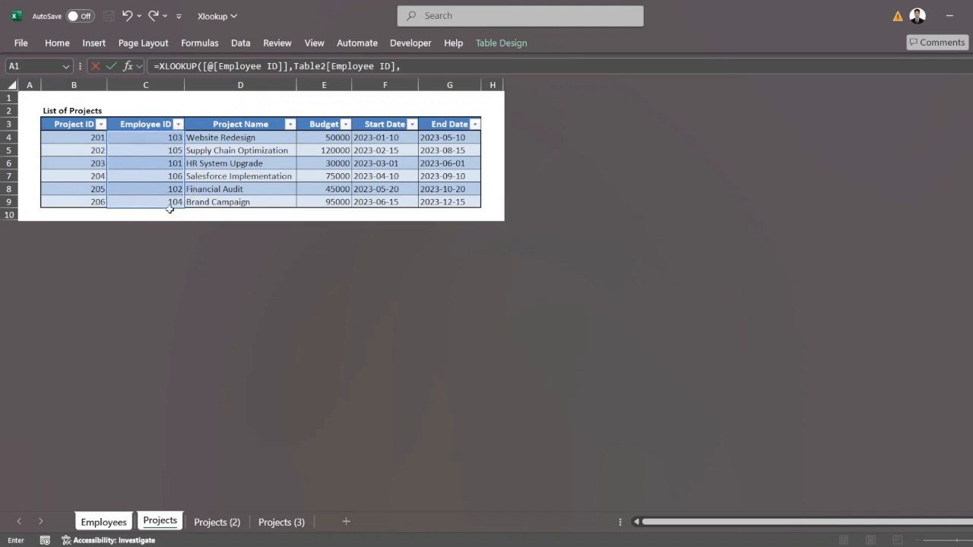
left_click(75, 137)
key("ctrl+shift+Down")
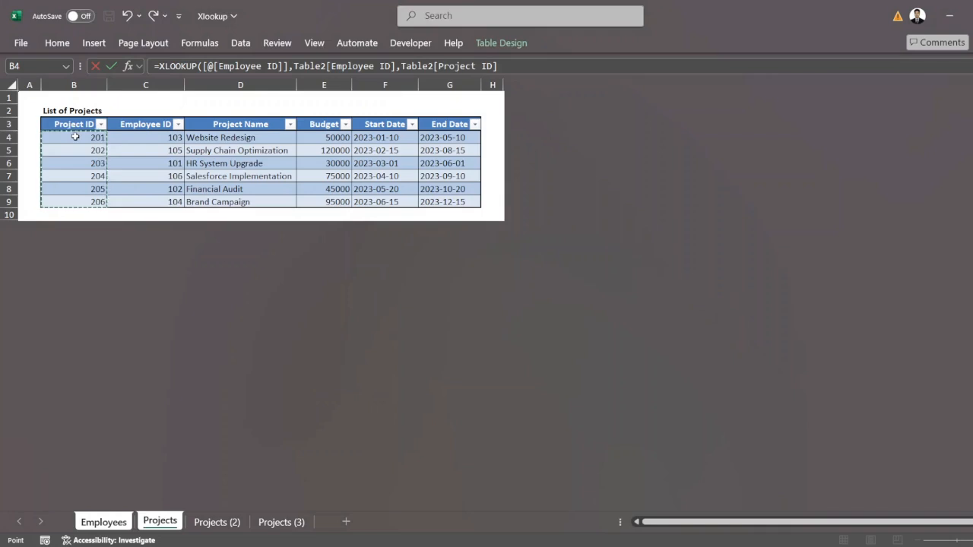
left_click_drag(75, 137, 75, 204)
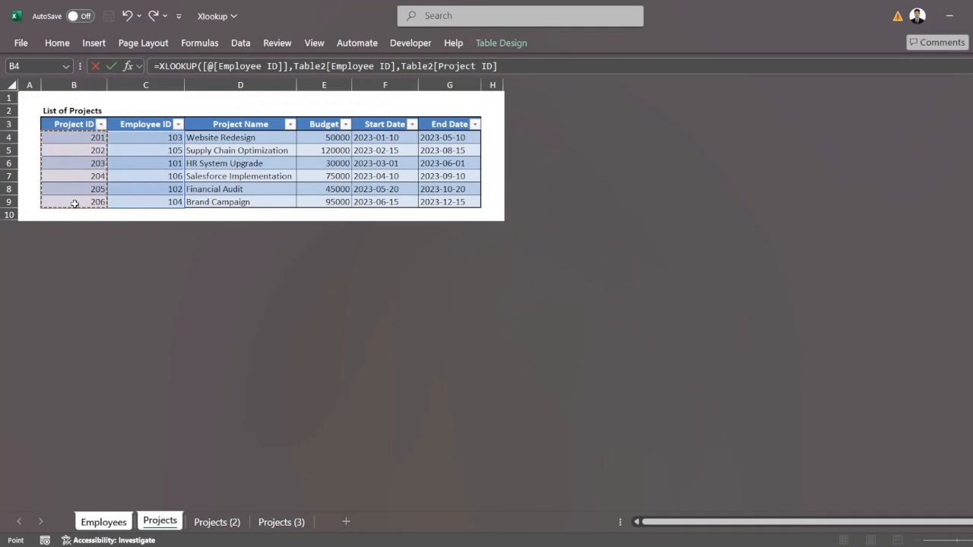
type(")")
key("Return")
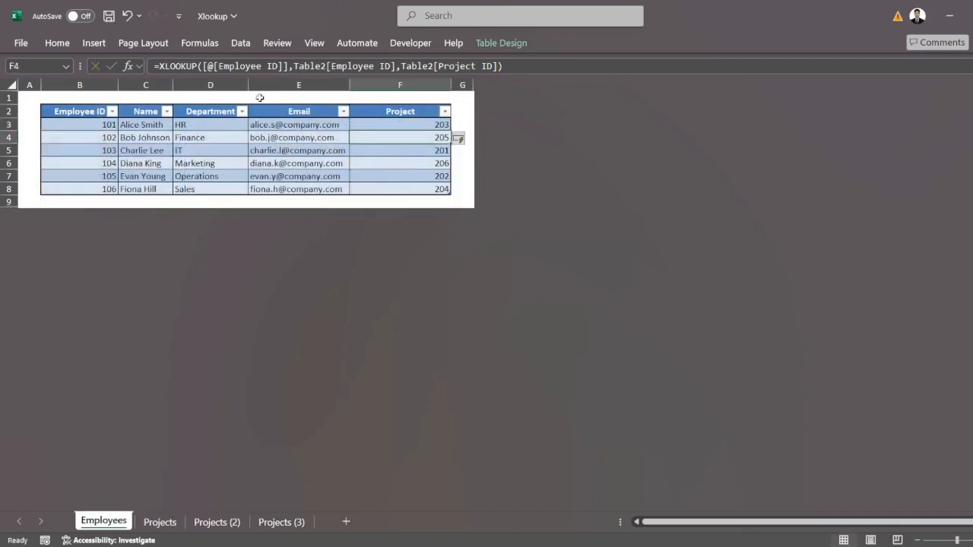
Step: Check the Project column on the Employees sheet by comparing the first employee's project with the matching row on the Projects sheet
left_click_drag(400, 126, 418, 194)
left_click(423, 202)
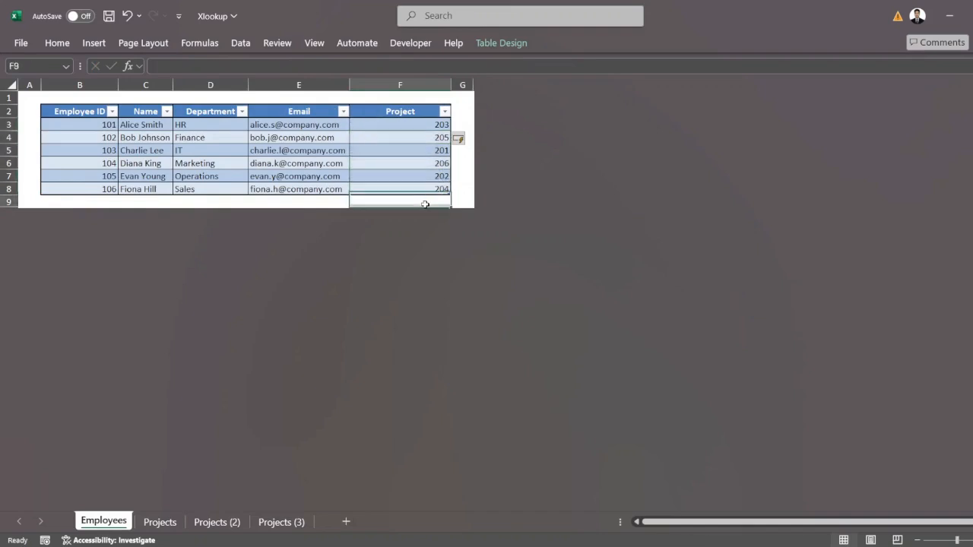
left_click(88, 126)
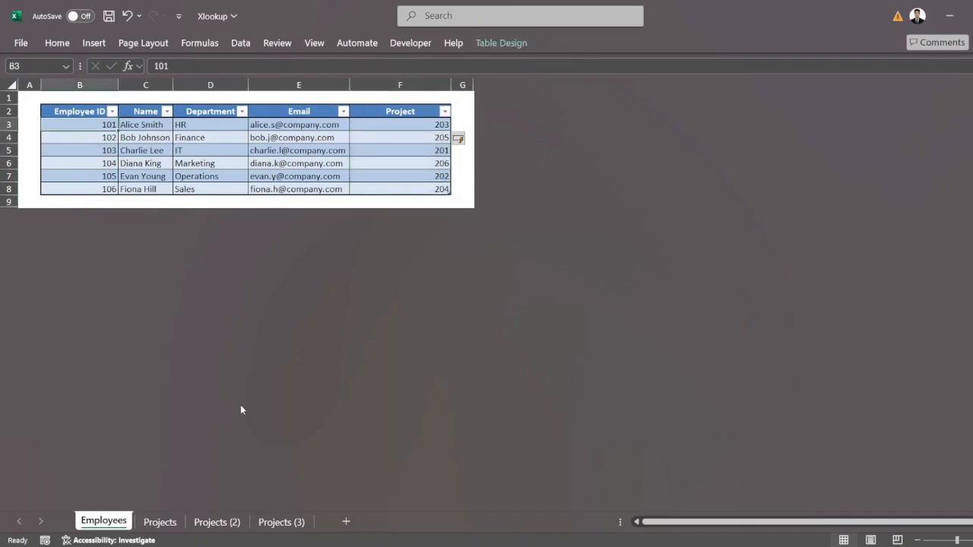
left_click(376, 121)
left_click(178, 523)
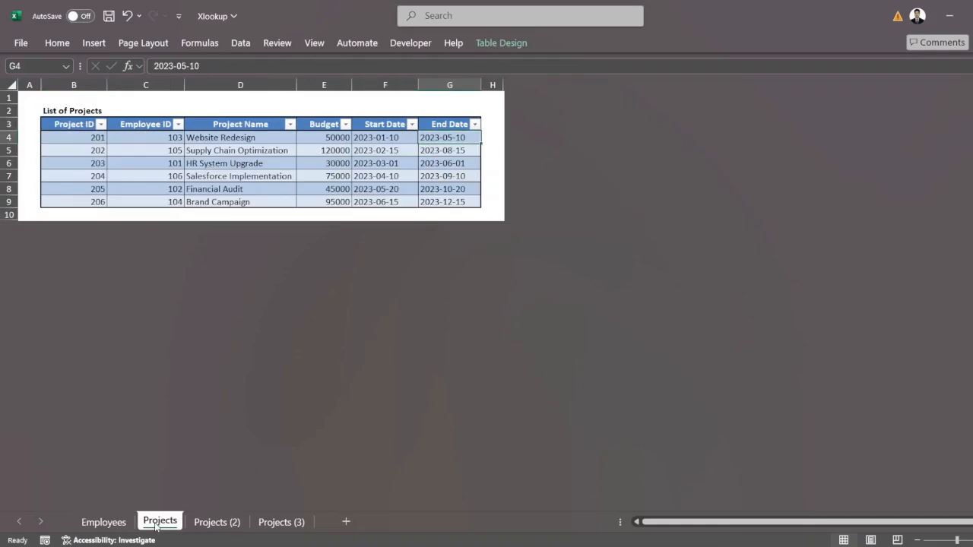
left_click_drag(143, 165, 101, 167)
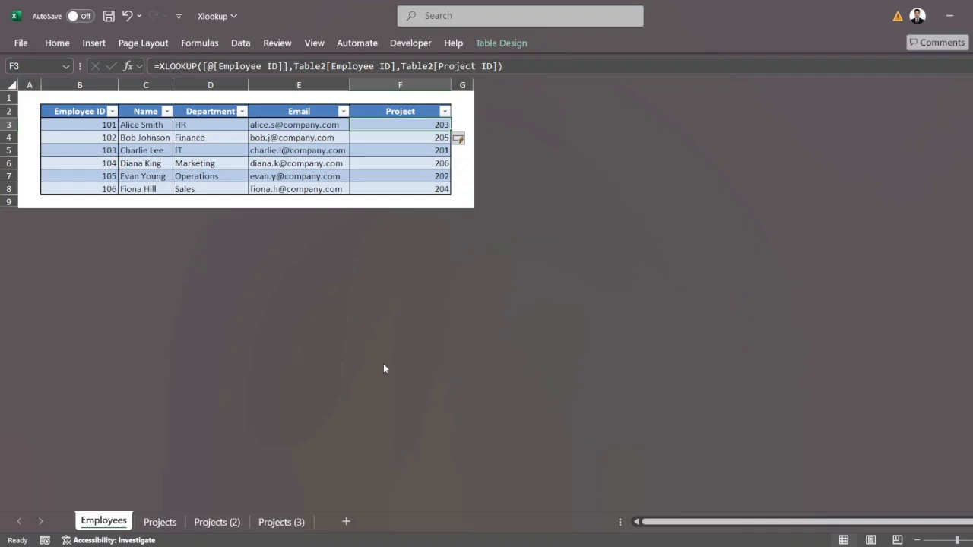
left_click(161, 523)
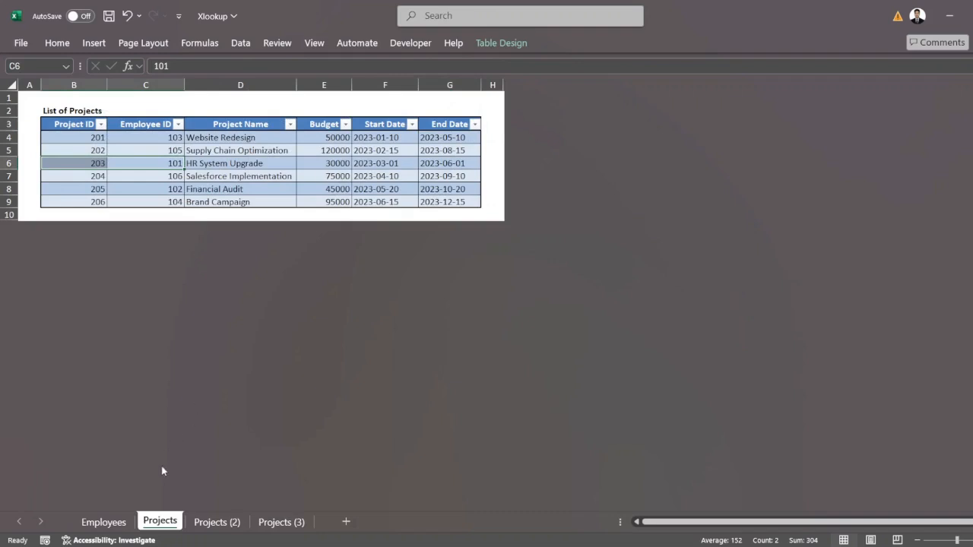
left_click(110, 521)
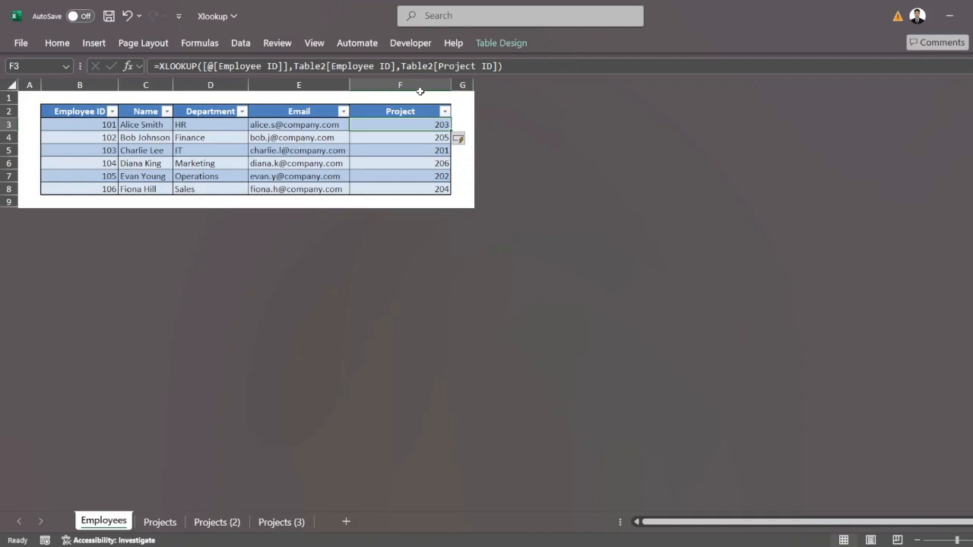
Step: Examine the positions of the Project ID and Employee ID columns on the Projects (2) sheet
left_click(221, 520)
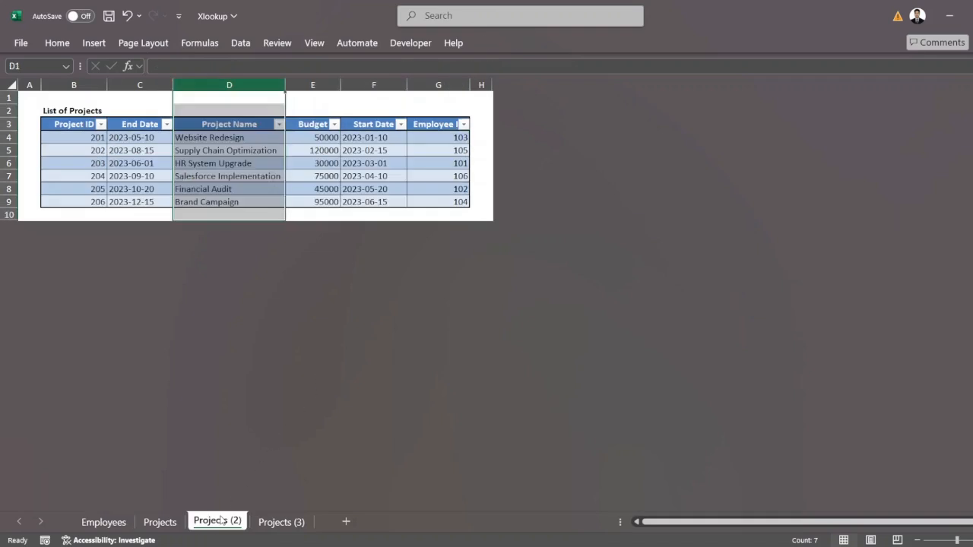
left_click(426, 152)
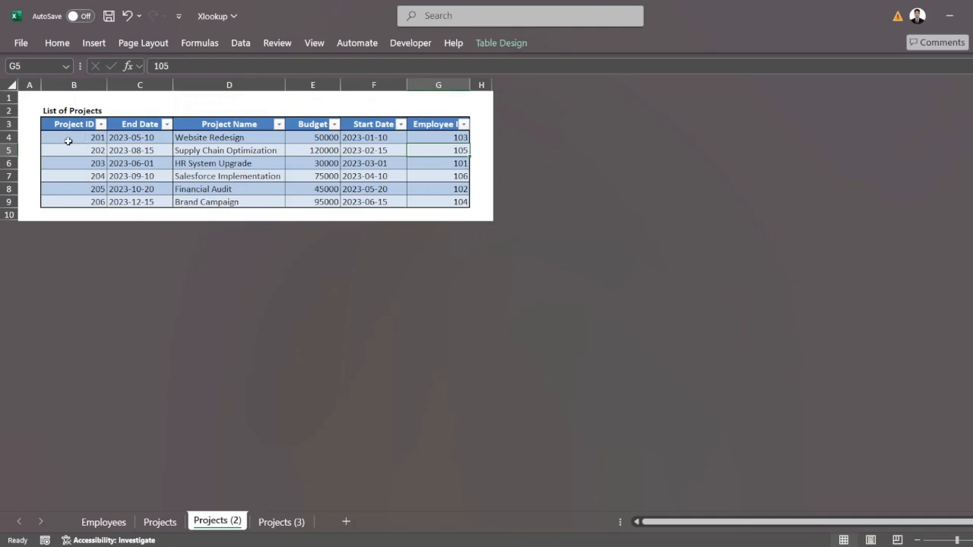
left_click_drag(68, 138, 70, 198)
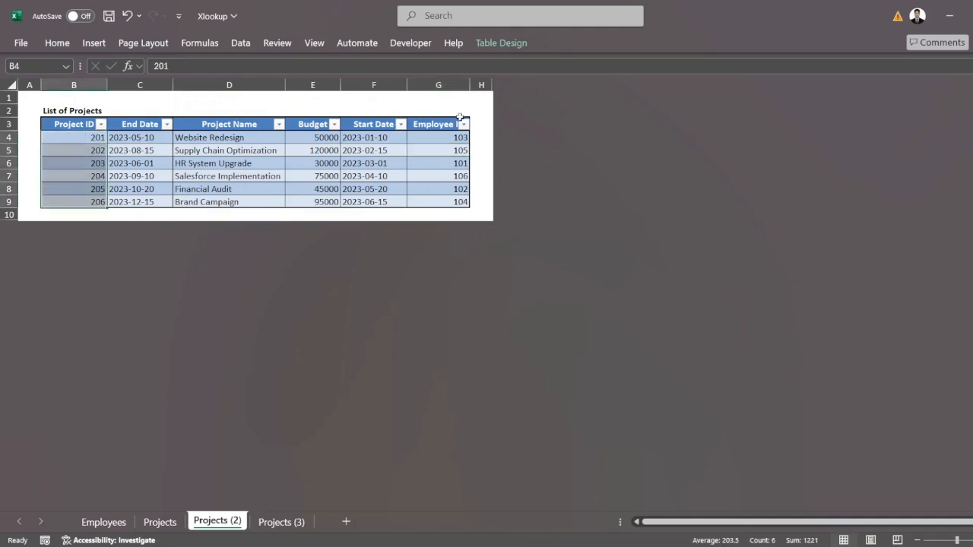
left_click_drag(439, 138, 440, 203)
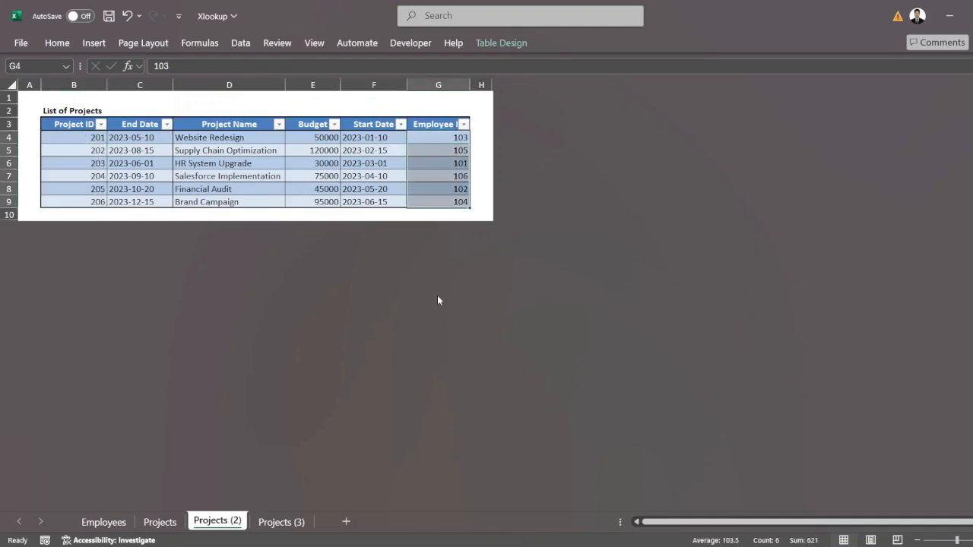
Step: Replace the formula in Employees cell F3 with =XLOOKUP([@[Employee ID]],Table24[Employee ID],Table24[Project ID]), taking both arrays from Projects (2), and review the Project column
left_click(104, 522)
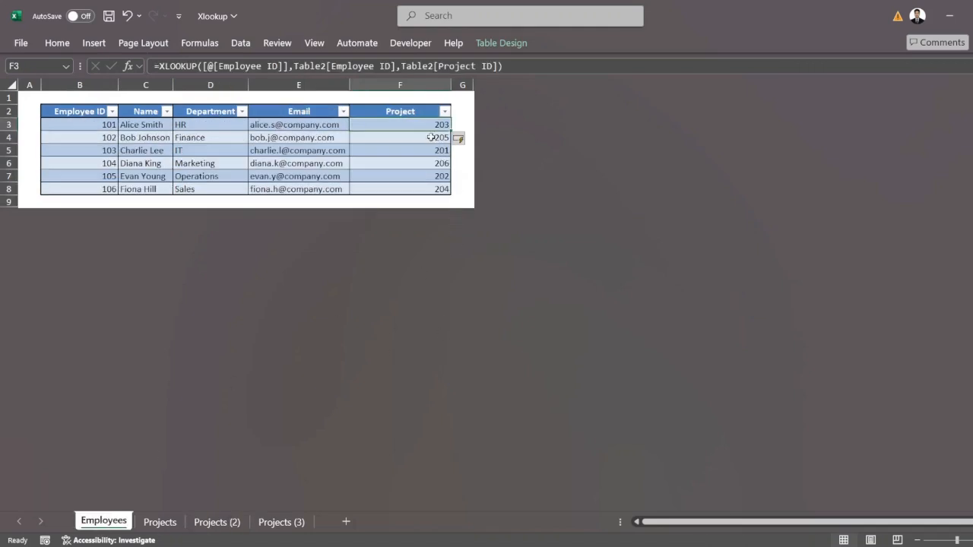
type("=XLOOKUP(")
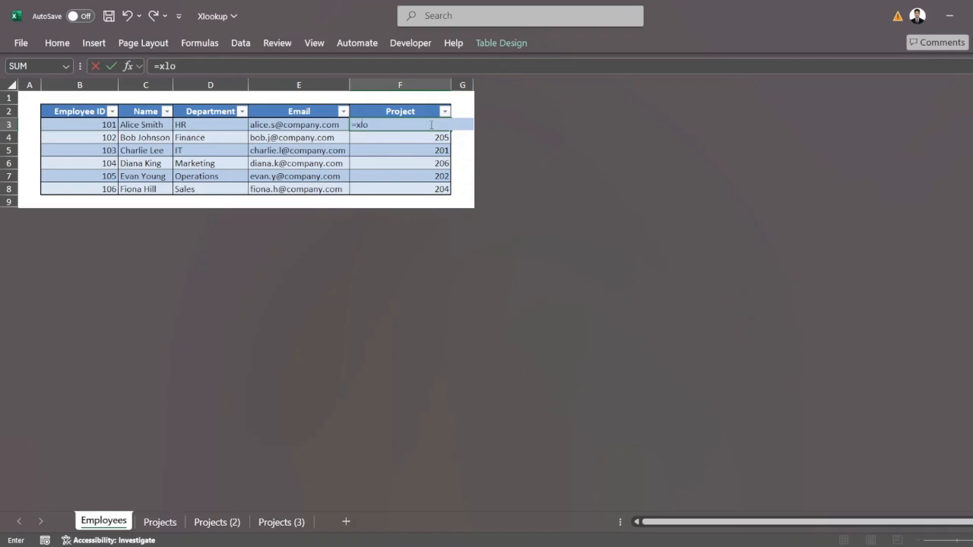
left_click(66, 128)
type(",")
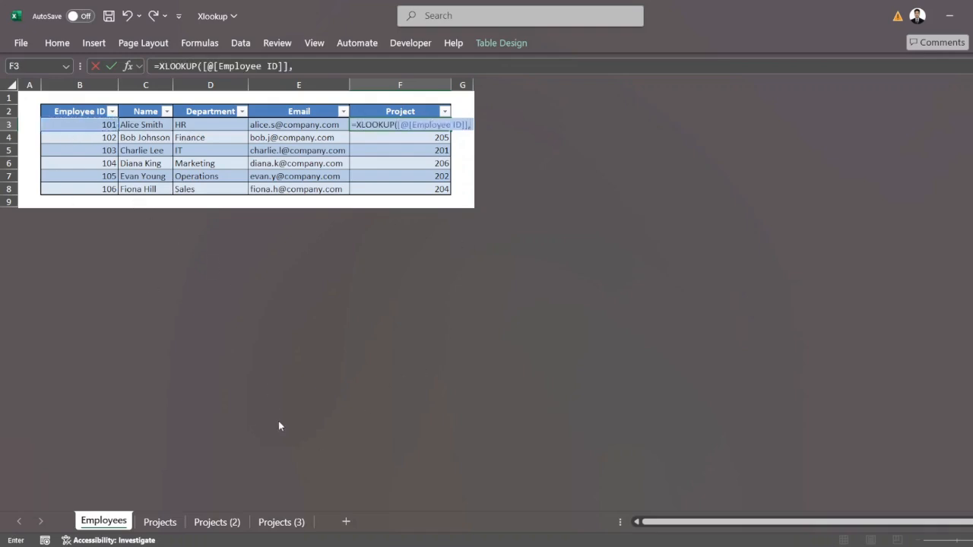
left_click(217, 523)
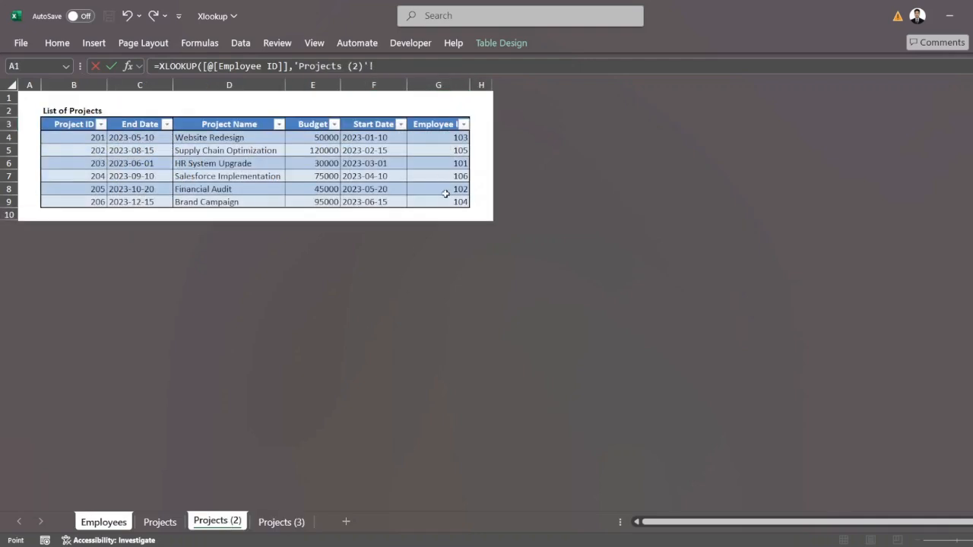
left_click_drag(446, 201, 449, 146)
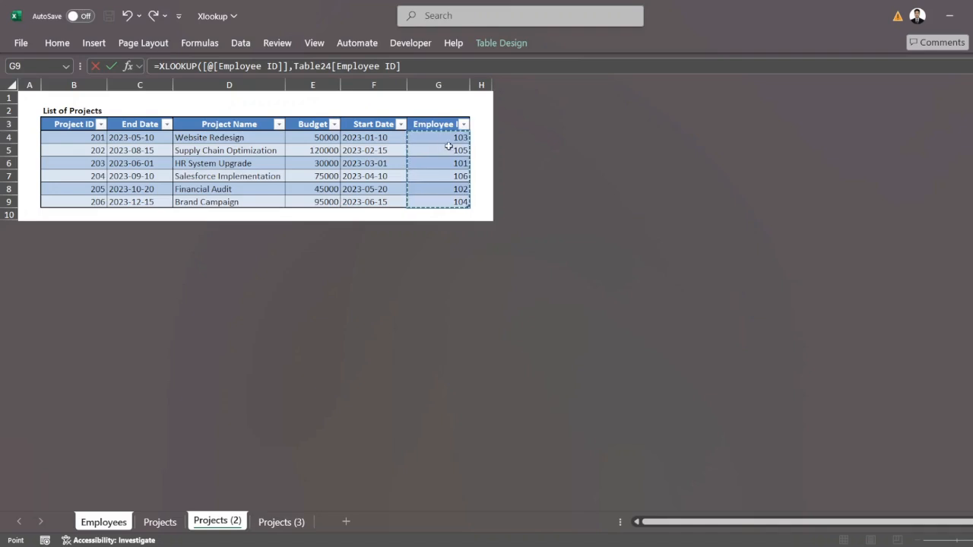
type(",")
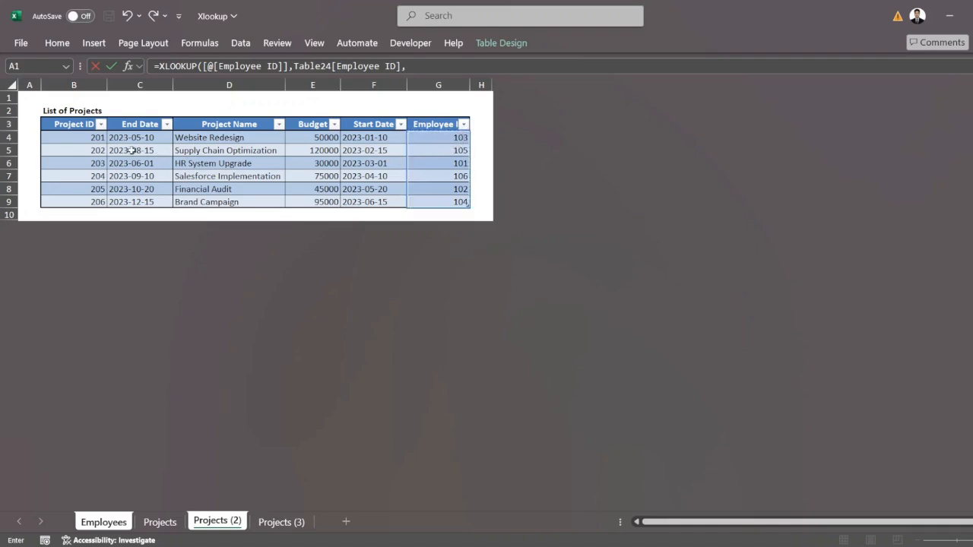
left_click_drag(85, 137, 86, 198)
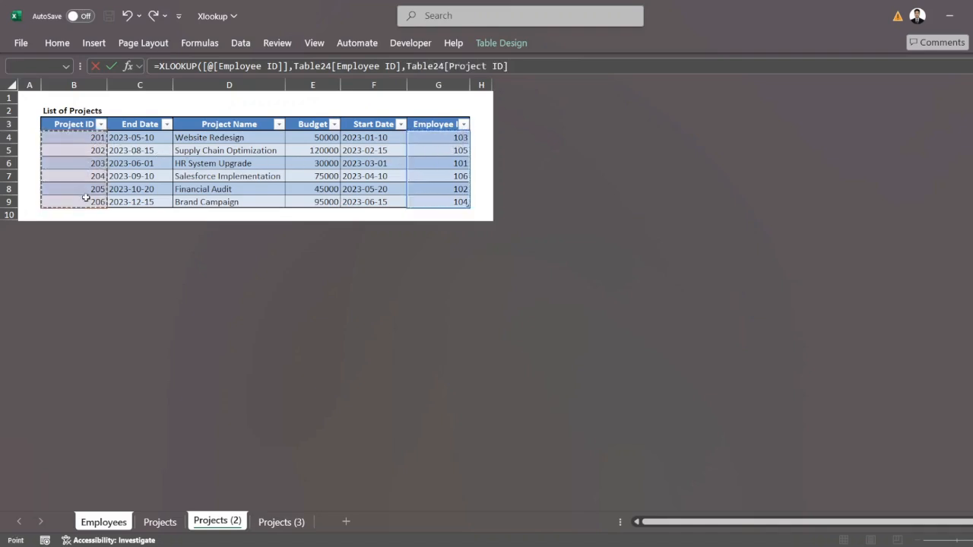
key("Return")
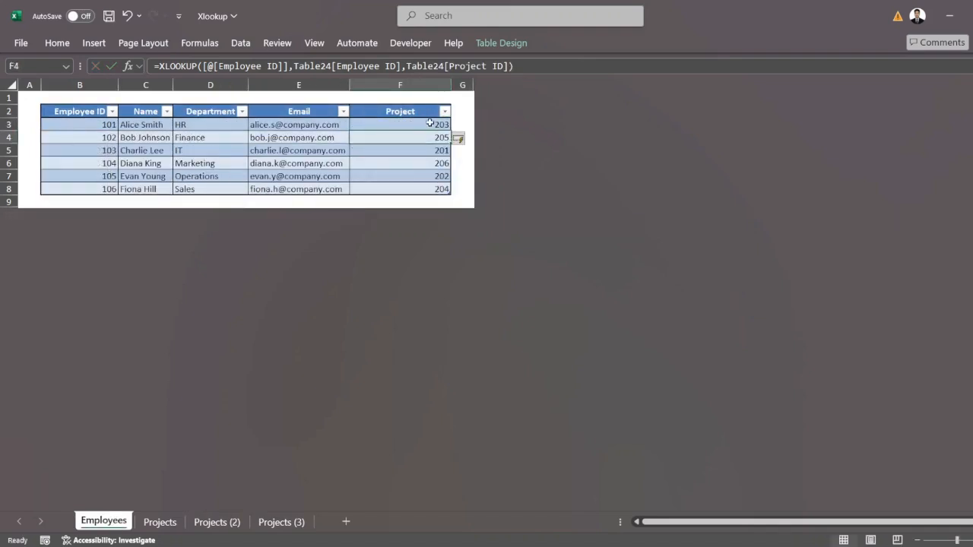
left_click_drag(430, 123, 425, 189)
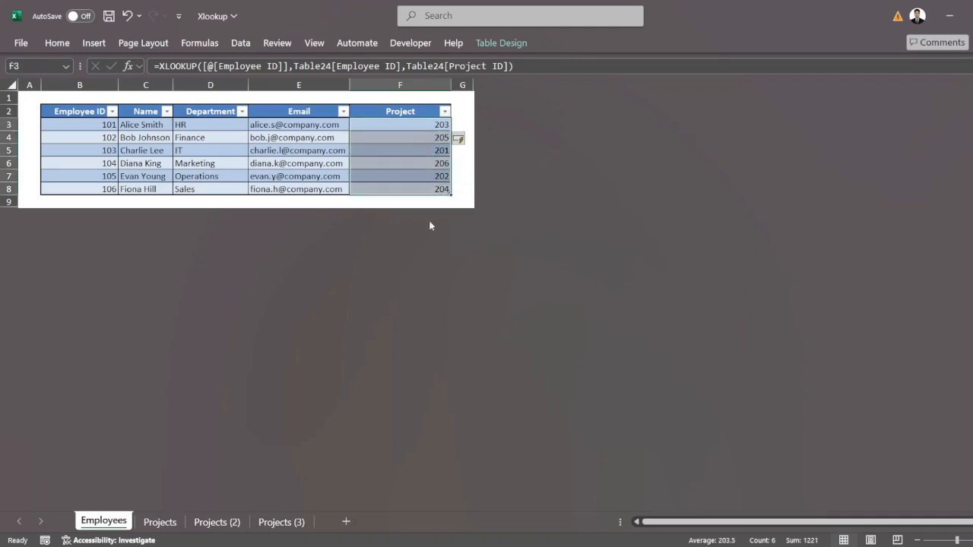
Step: Examine the separate Employee ID column beside the projects table on the Projects (3) sheet
left_click(298, 523)
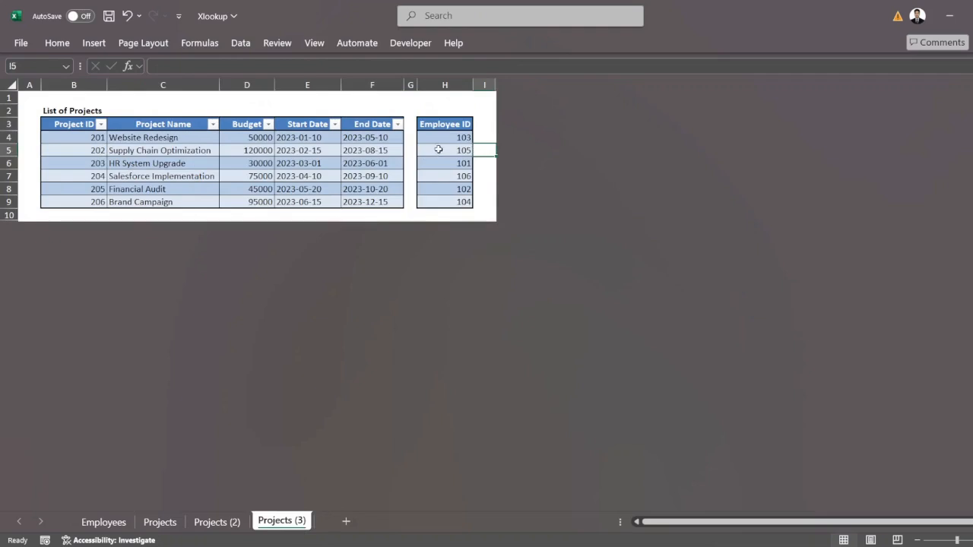
left_click_drag(444, 137, 439, 209)
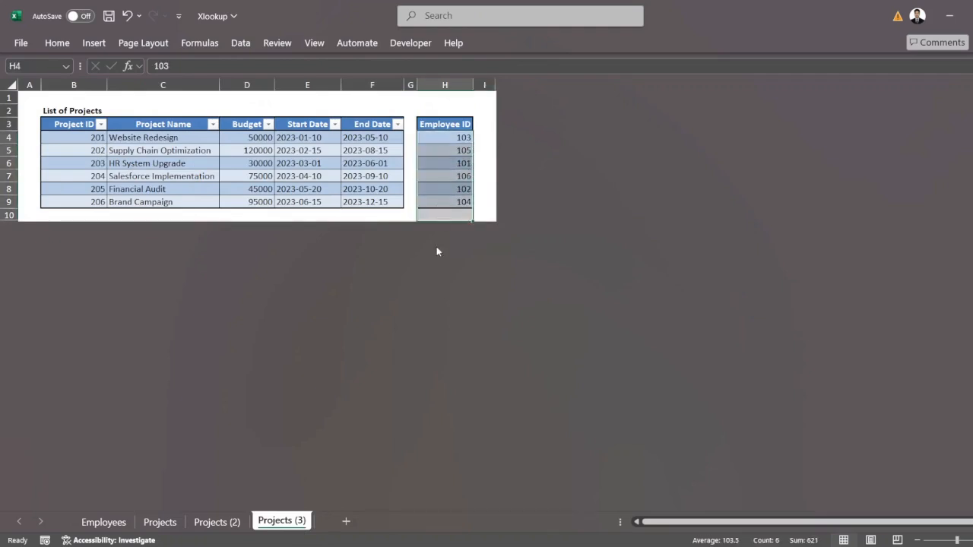
left_click(106, 521)
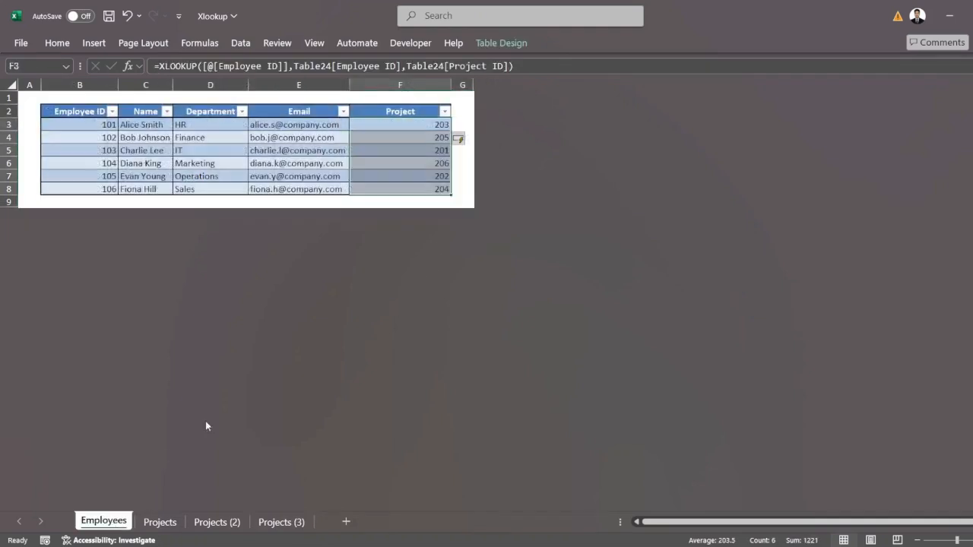
Step: Replace the formula in Employees cell F3 with =XLOOKUP([@[Employee ID]],'Projects (3)'!H4:H9,Table245[Project ID]), taking both arrays from Projects (3)
left_click(444, 123)
type("=xl")
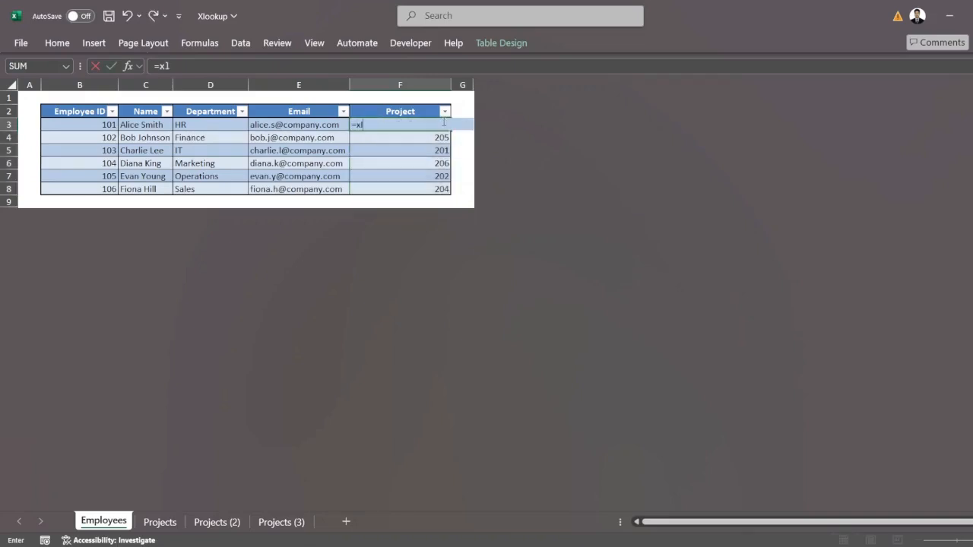
key("Tab")
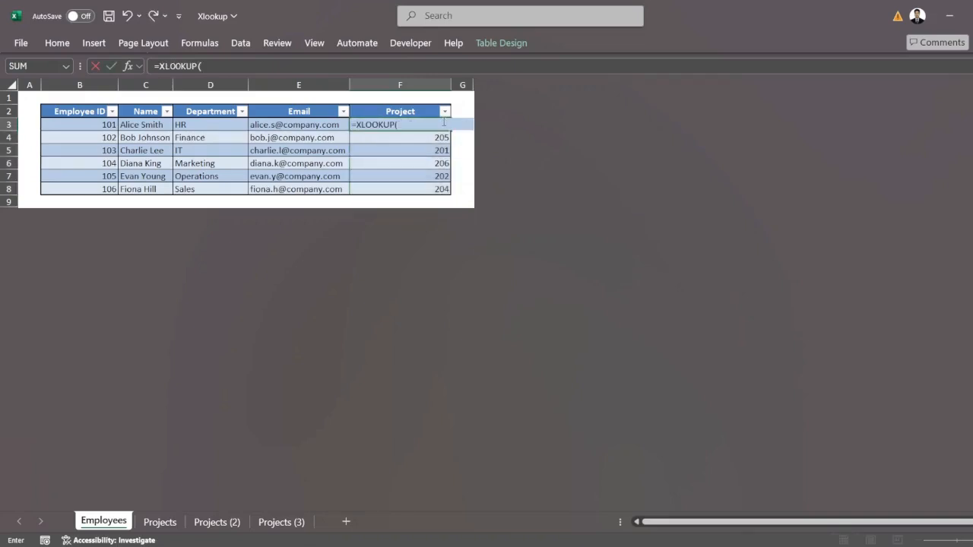
left_click(89, 124)
type(",")
left_click(288, 520)
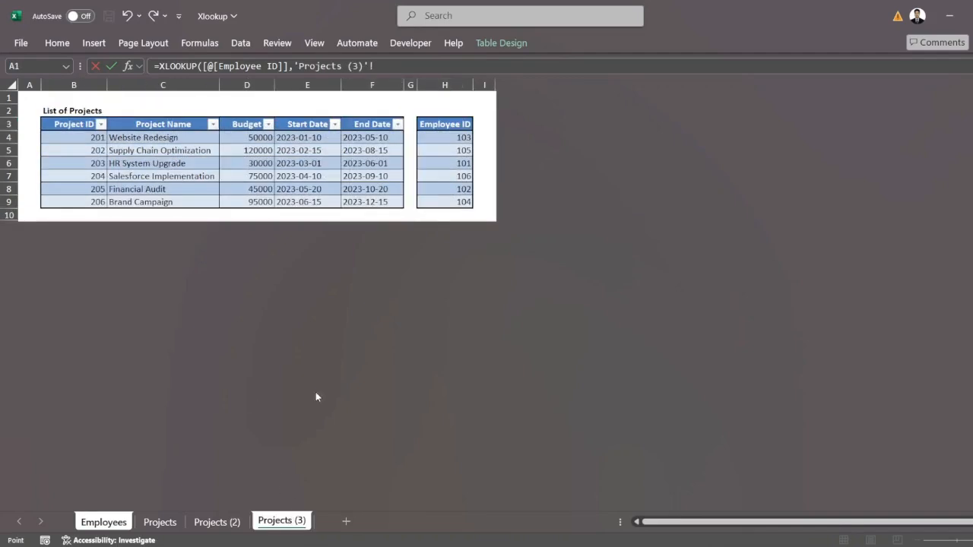
left_click_drag(454, 202, 459, 137)
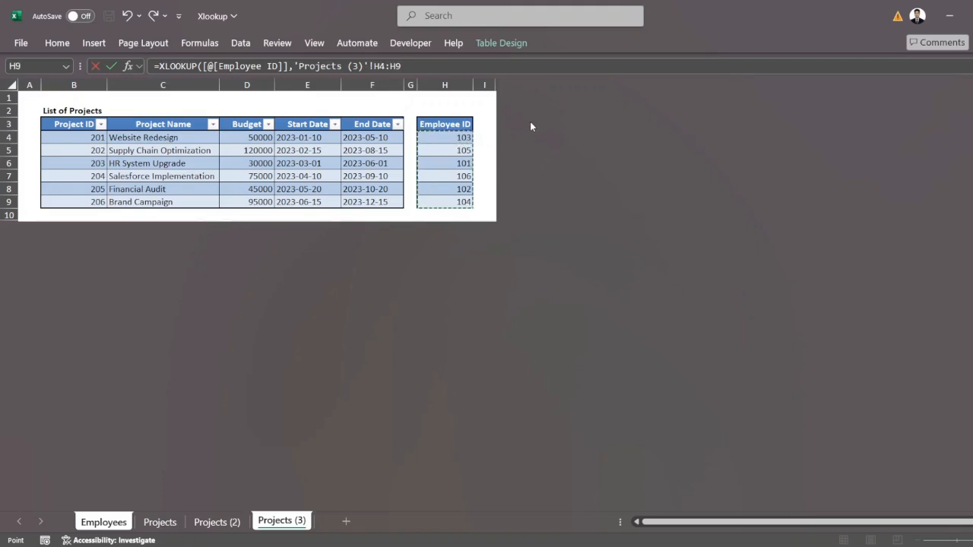
type(",")
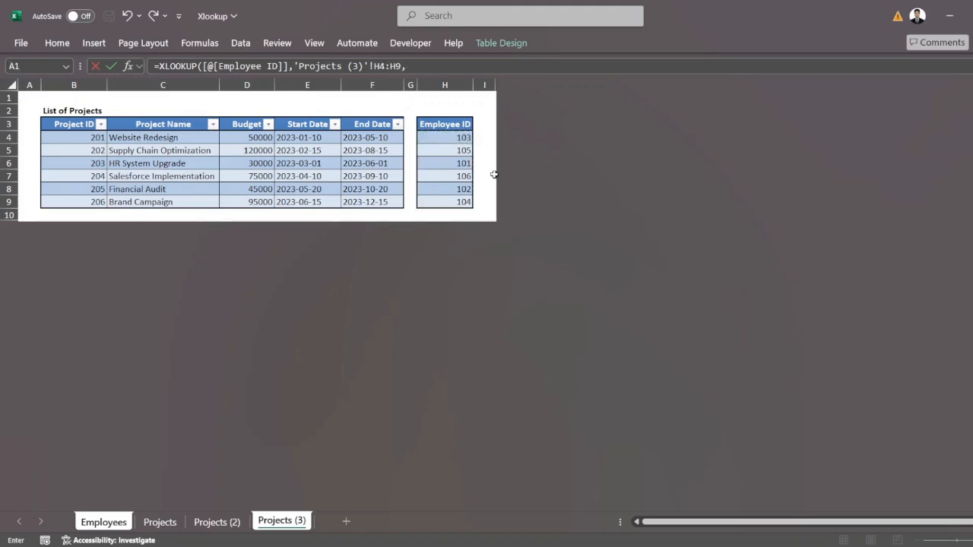
left_click(79, 203)
left_click_drag(79, 204, 89, 135)
key("Return")
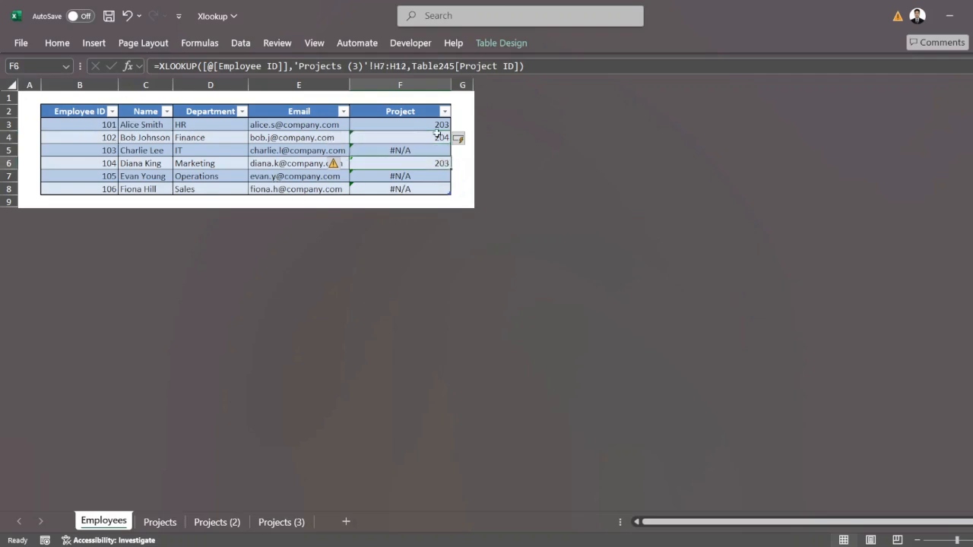
Step: Check the lookup range in the Project column's formulas against the Employee ID cells H4:H9 on Projects (3)
key("Up")
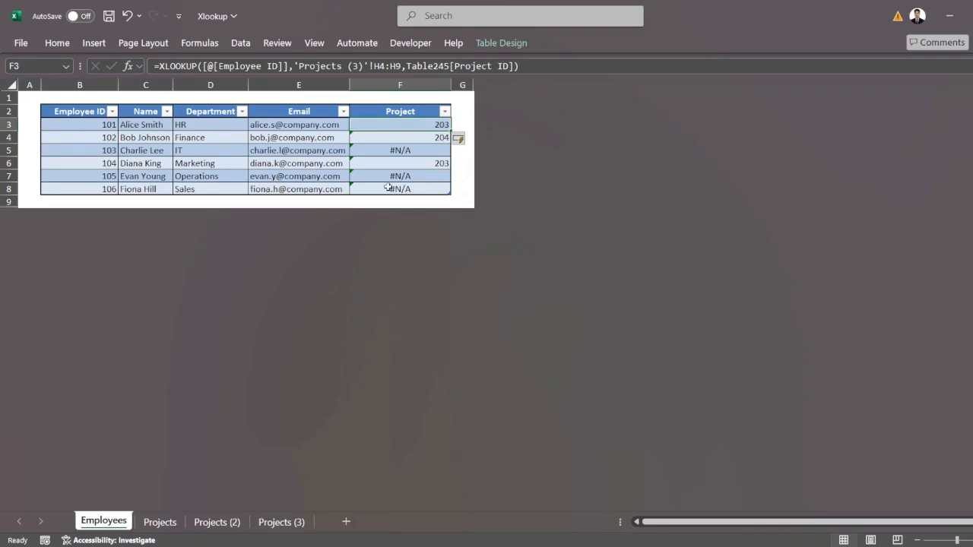
left_click(379, 66)
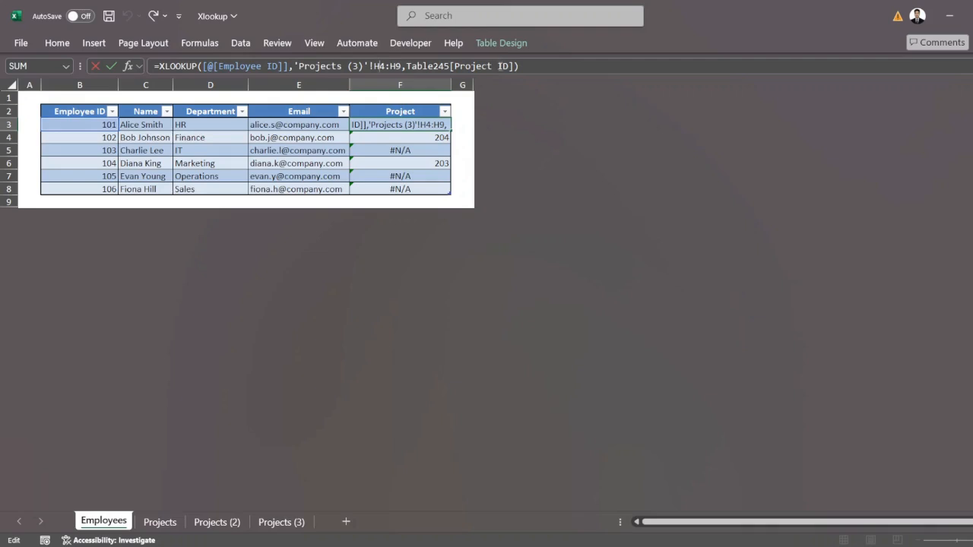
left_click(291, 520)
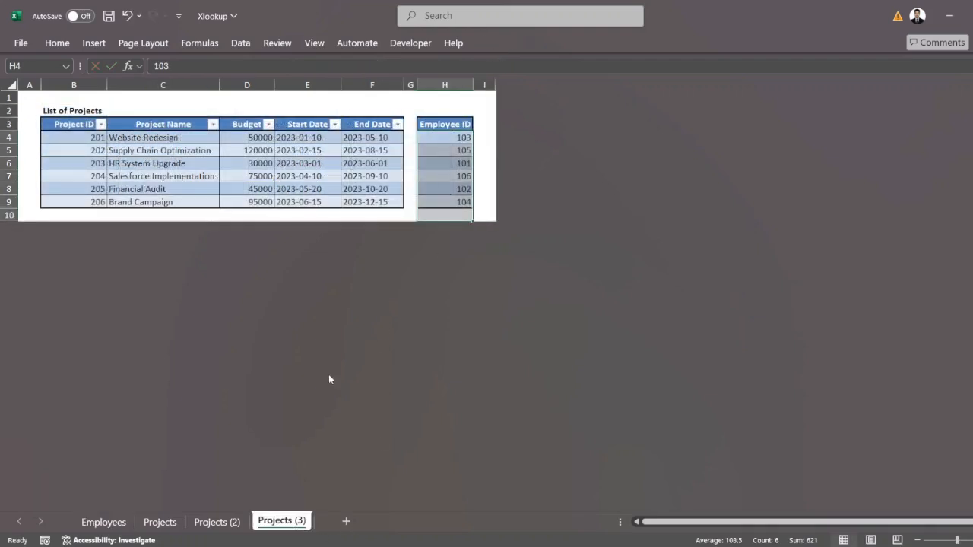
left_click(443, 137)
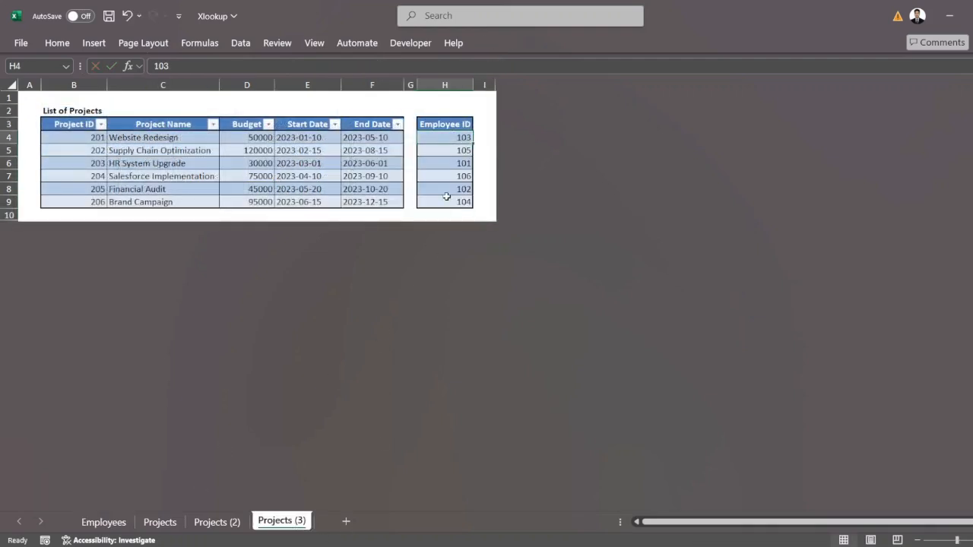
left_click_drag(456, 136, 460, 200)
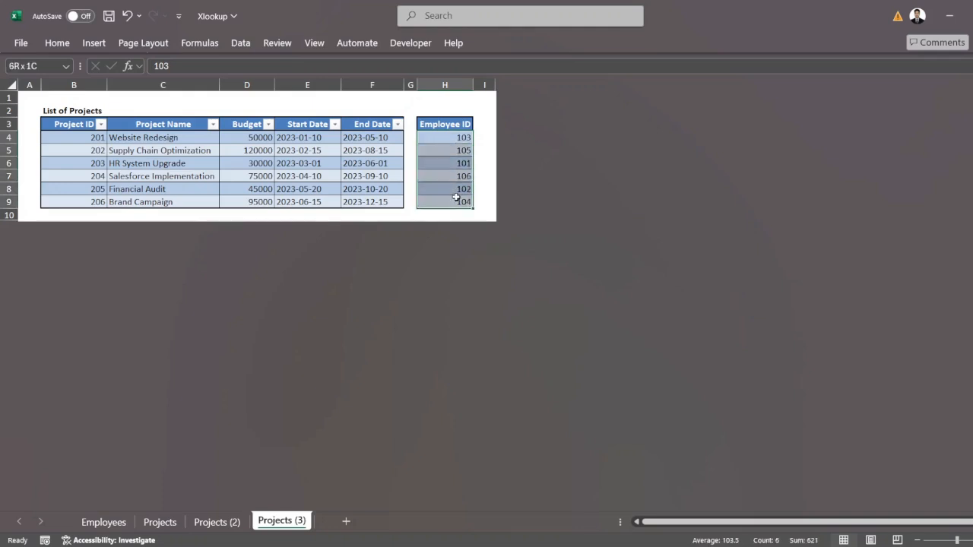
left_click(103, 522)
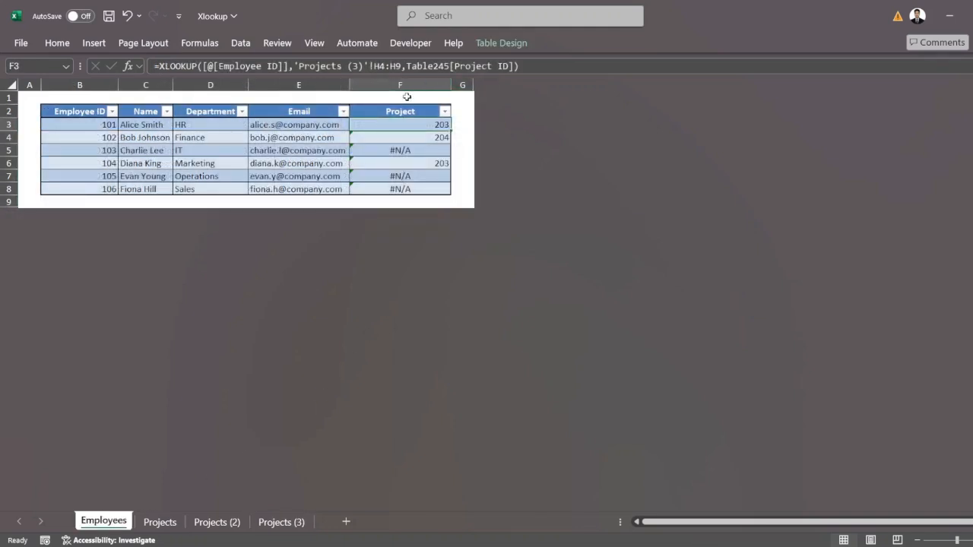
Step: Make the lookup range in the F3 formula absolute as 'Projects (3)'!$H$4:$H$9 and review the Project column
left_click(378, 66)
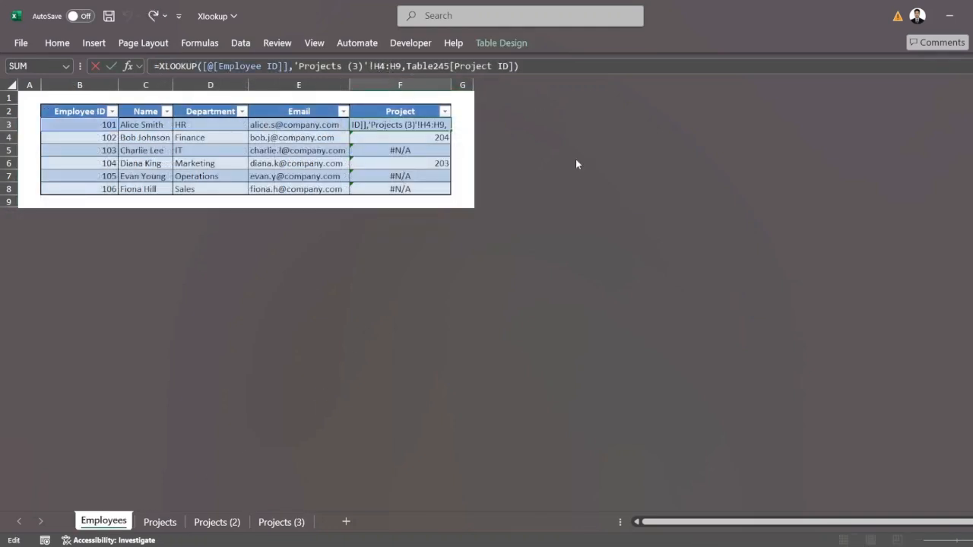
key("F4")
left_click(407, 67)
key("F4")
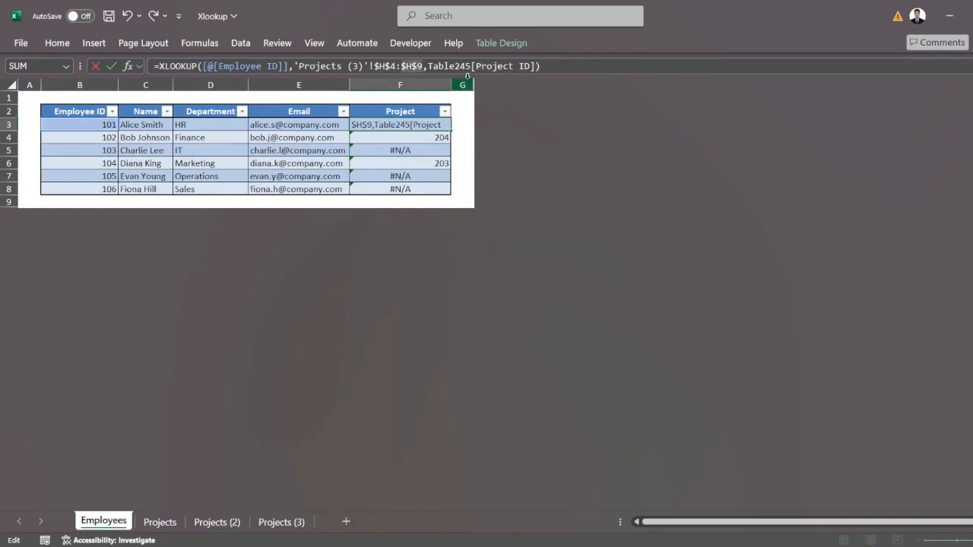
key("Return")
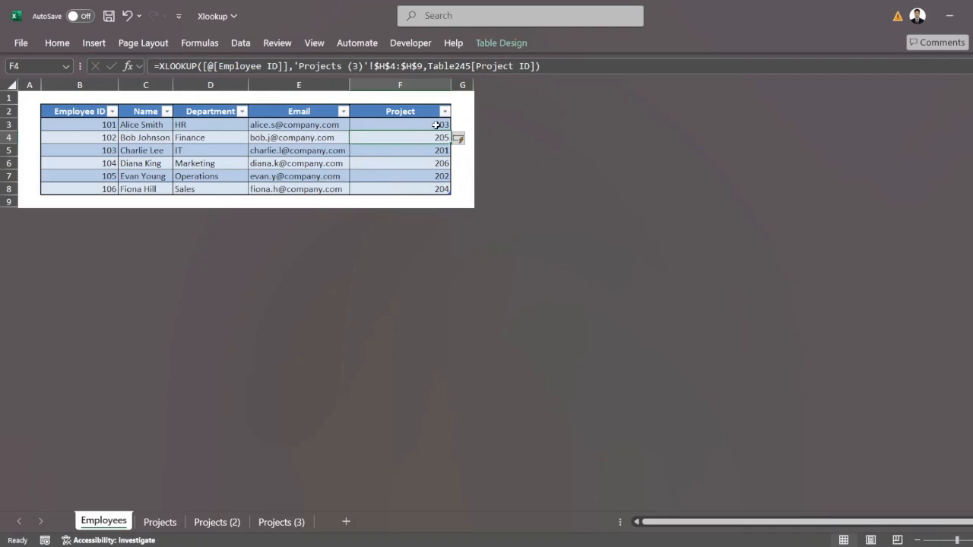
left_click(435, 125)
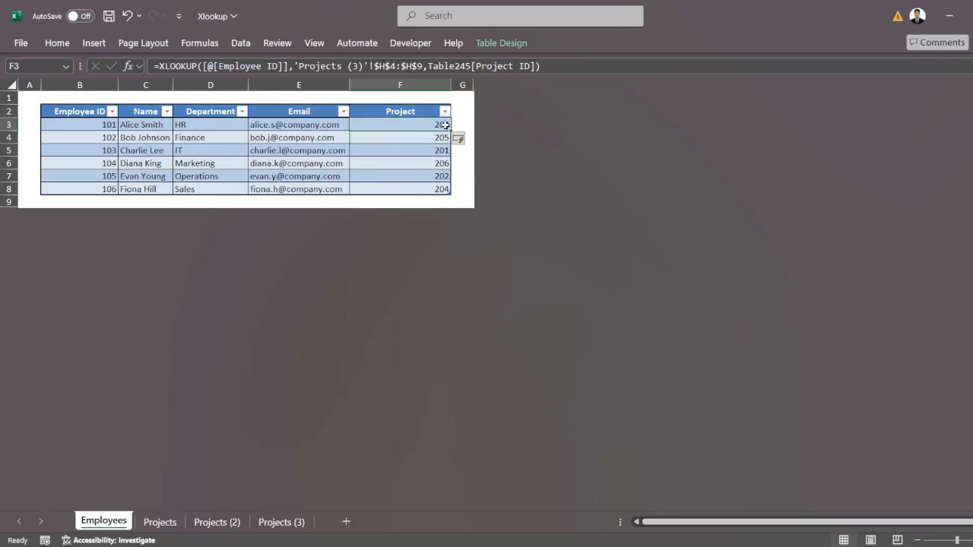
left_click(456, 202)
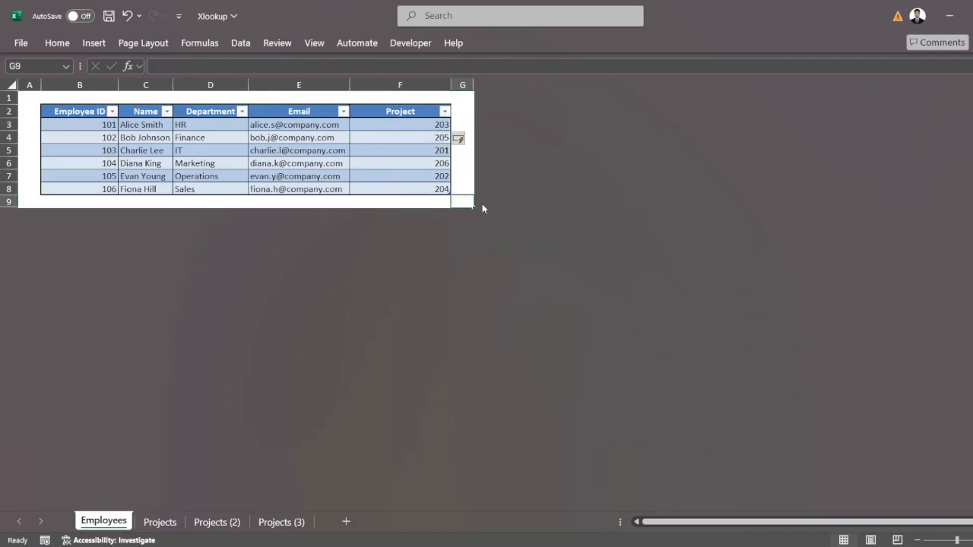